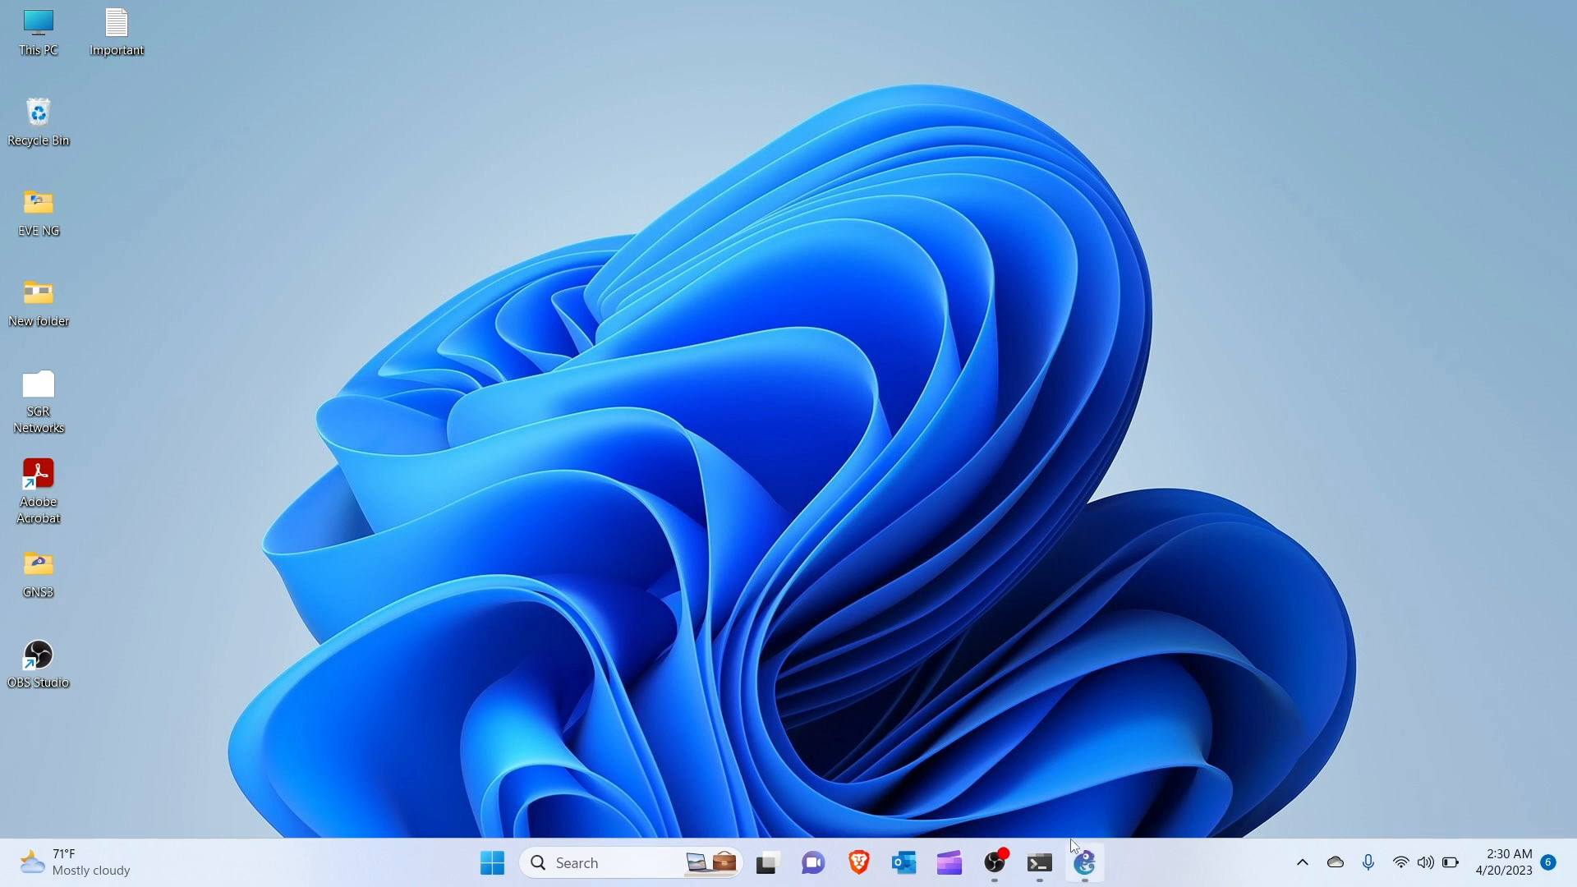
# Restore the 'Test - GNS3' project window from the Windows taskbar.
pyautogui.click(1086, 861)
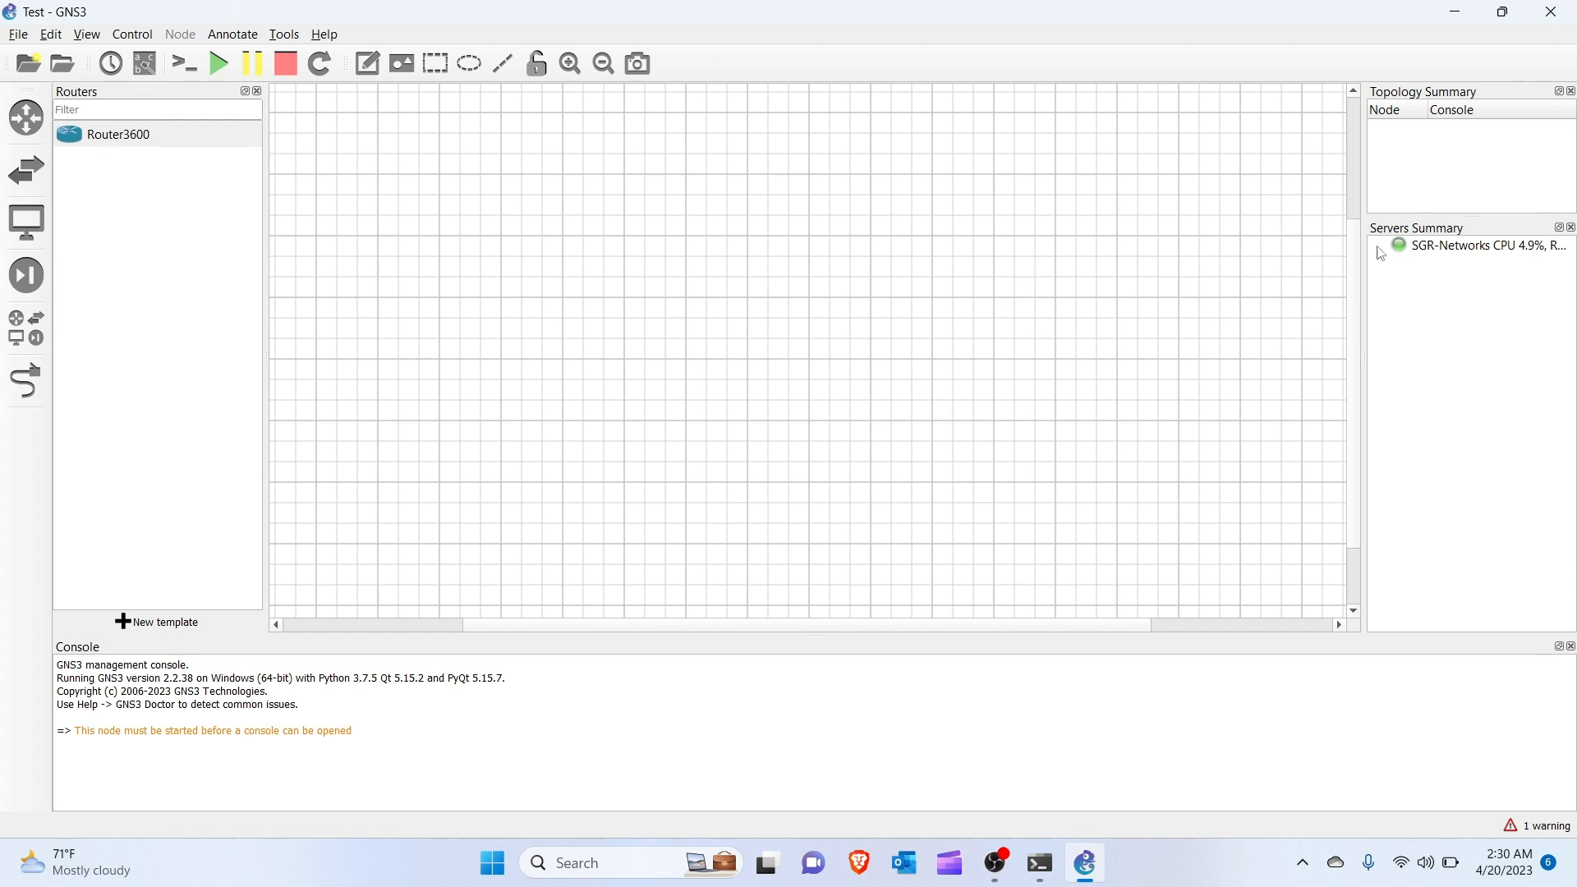
pyautogui.click(1447, 251)
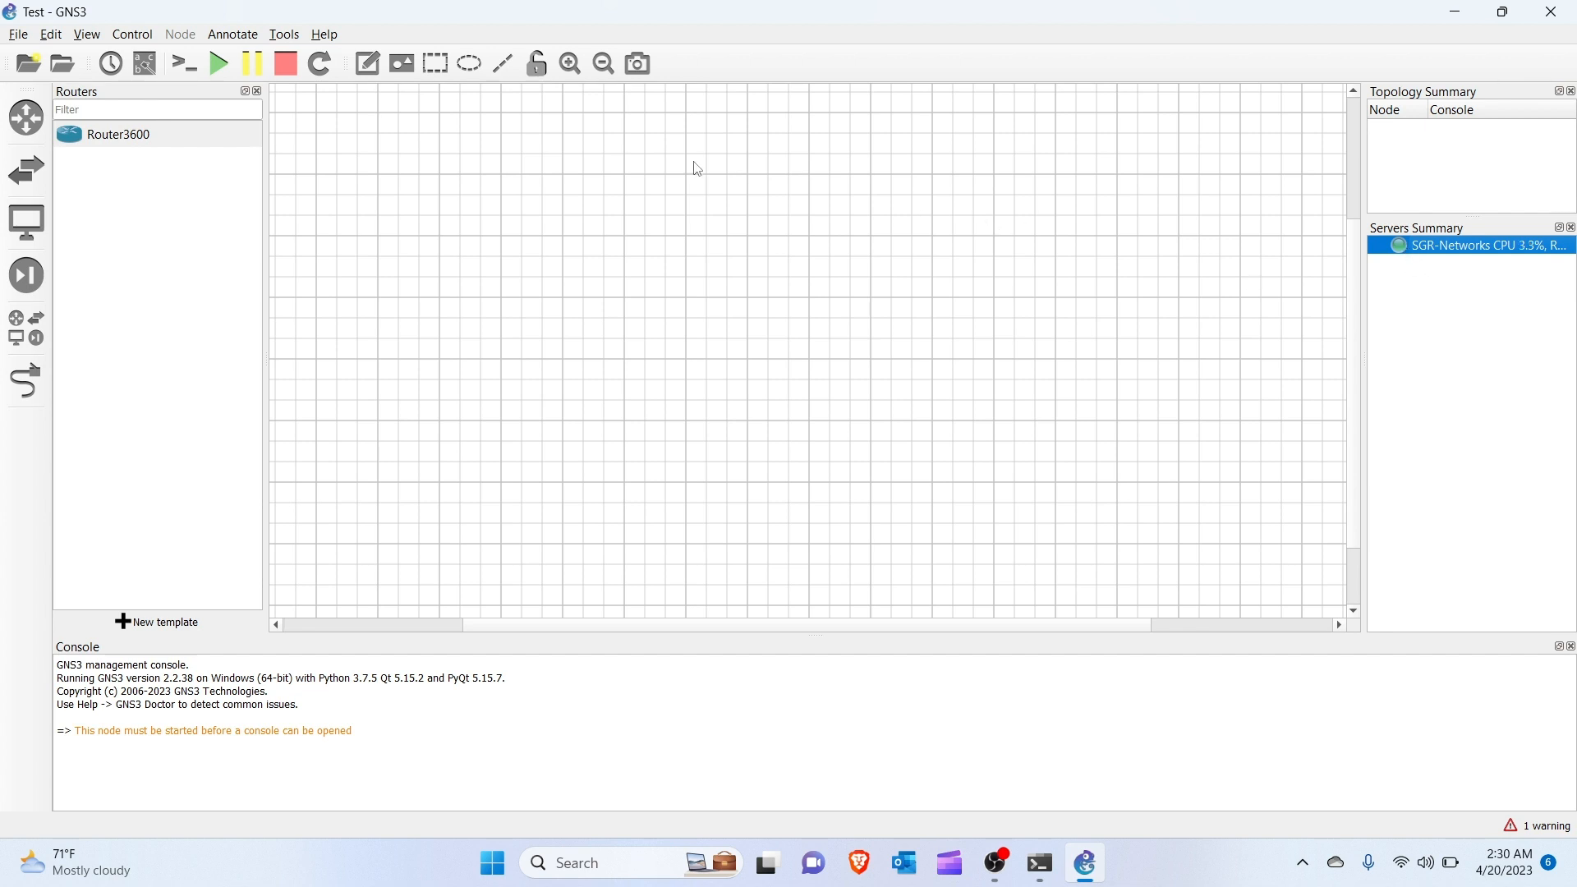
pyautogui.click(27, 119)
pyautogui.click(27, 119)
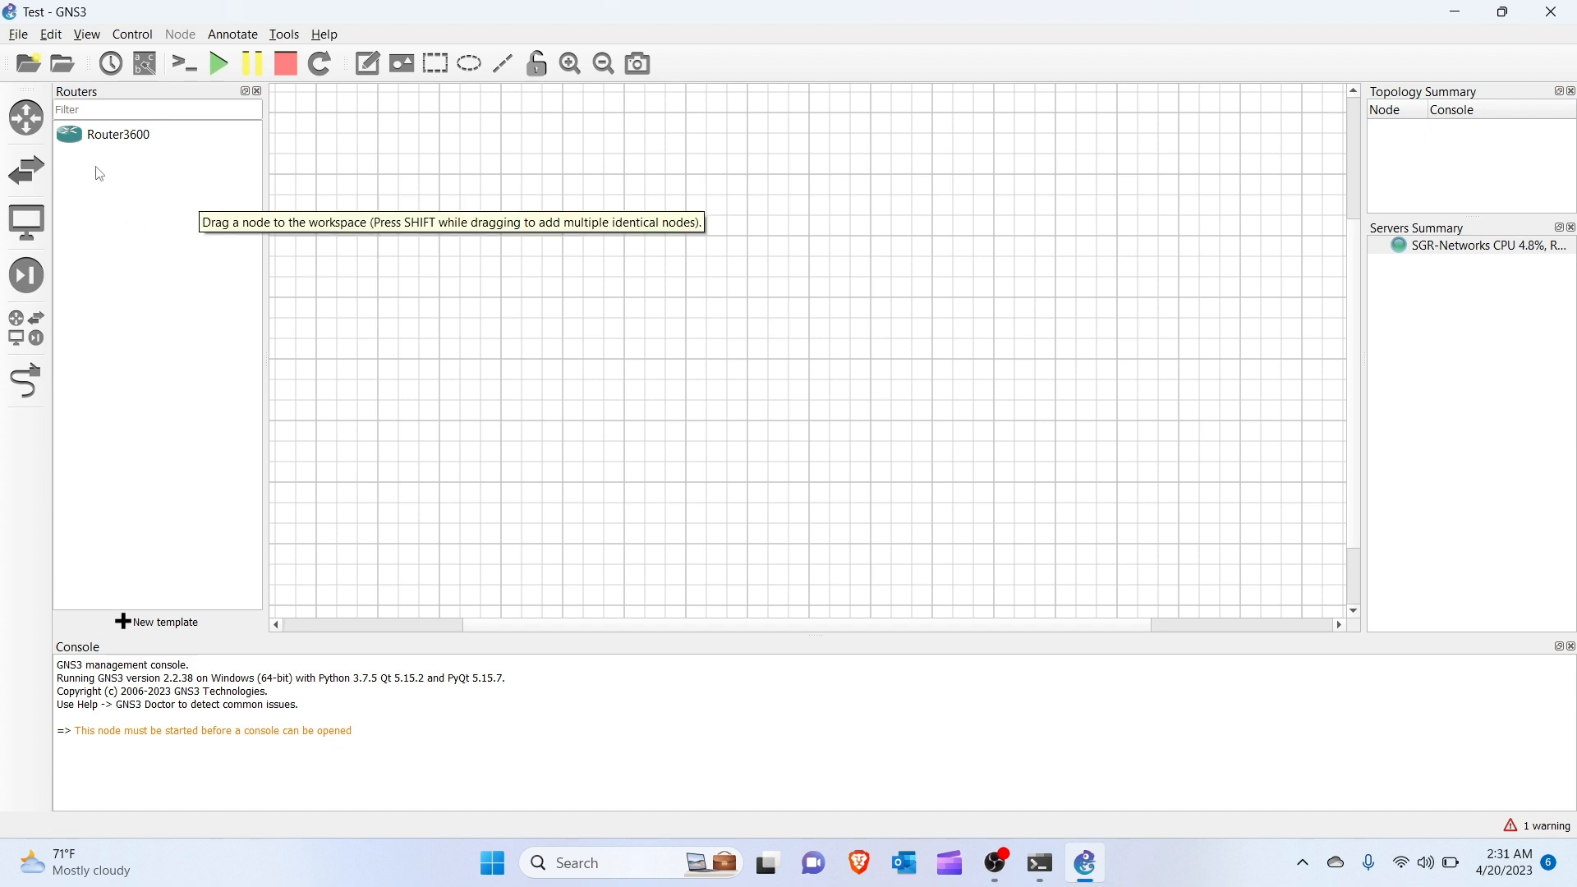
# Place two Router3600 routers on the canvas, R1 and R2 to its right.
pyautogui.click(116, 144)
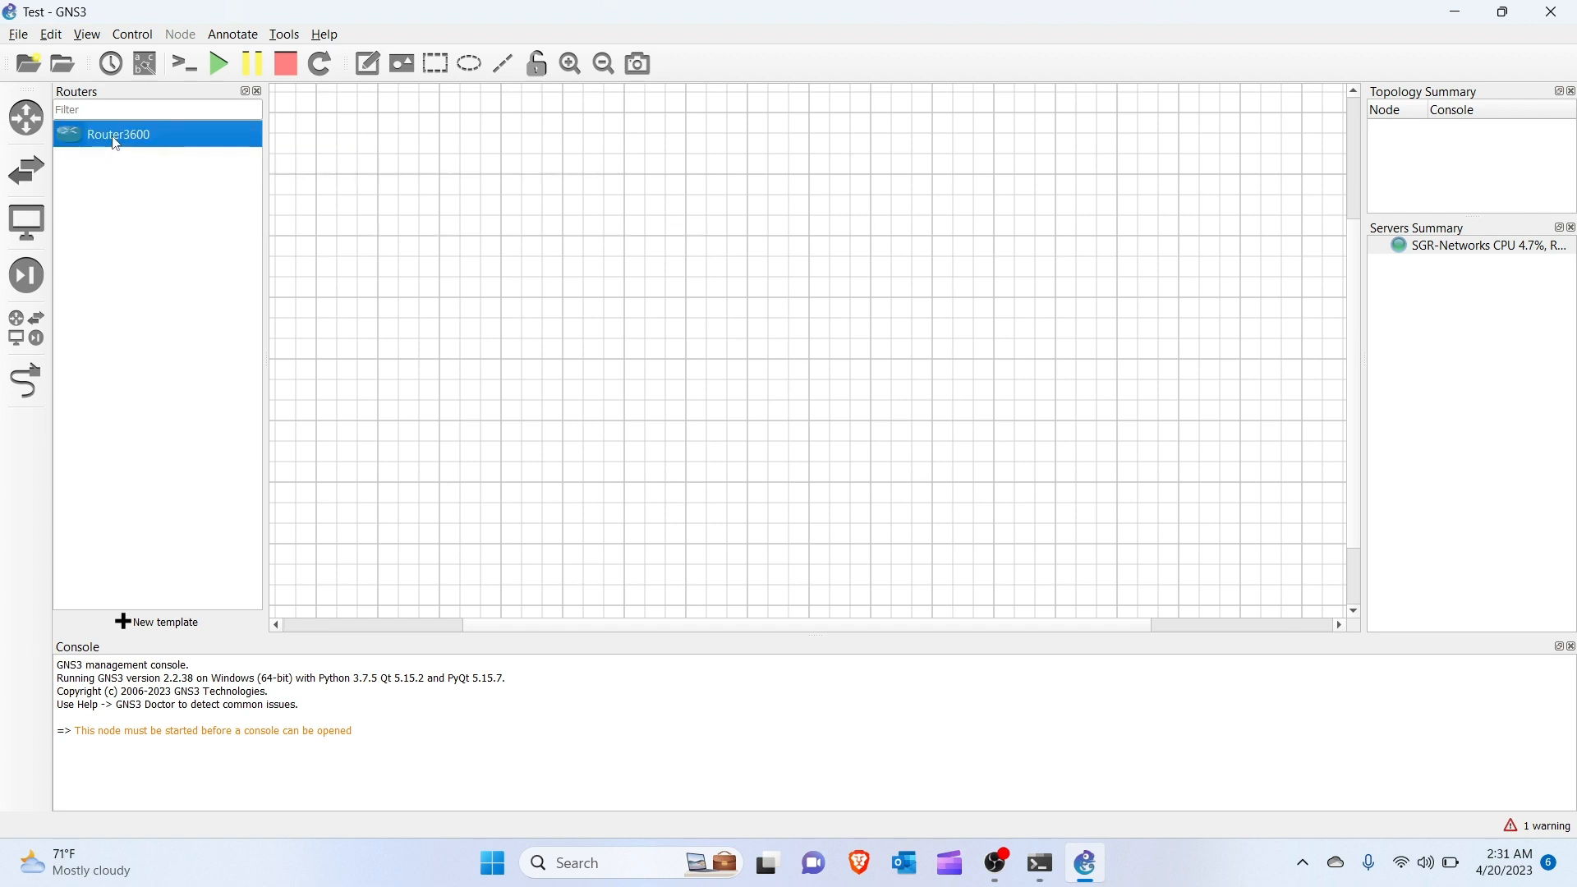
pyautogui.moveTo(116, 144)
pyautogui.mouseDown()
pyautogui.moveTo(534, 234)
pyautogui.moveTo(596, 232)
pyautogui.moveTo(547, 230)
pyautogui.mouseUp()
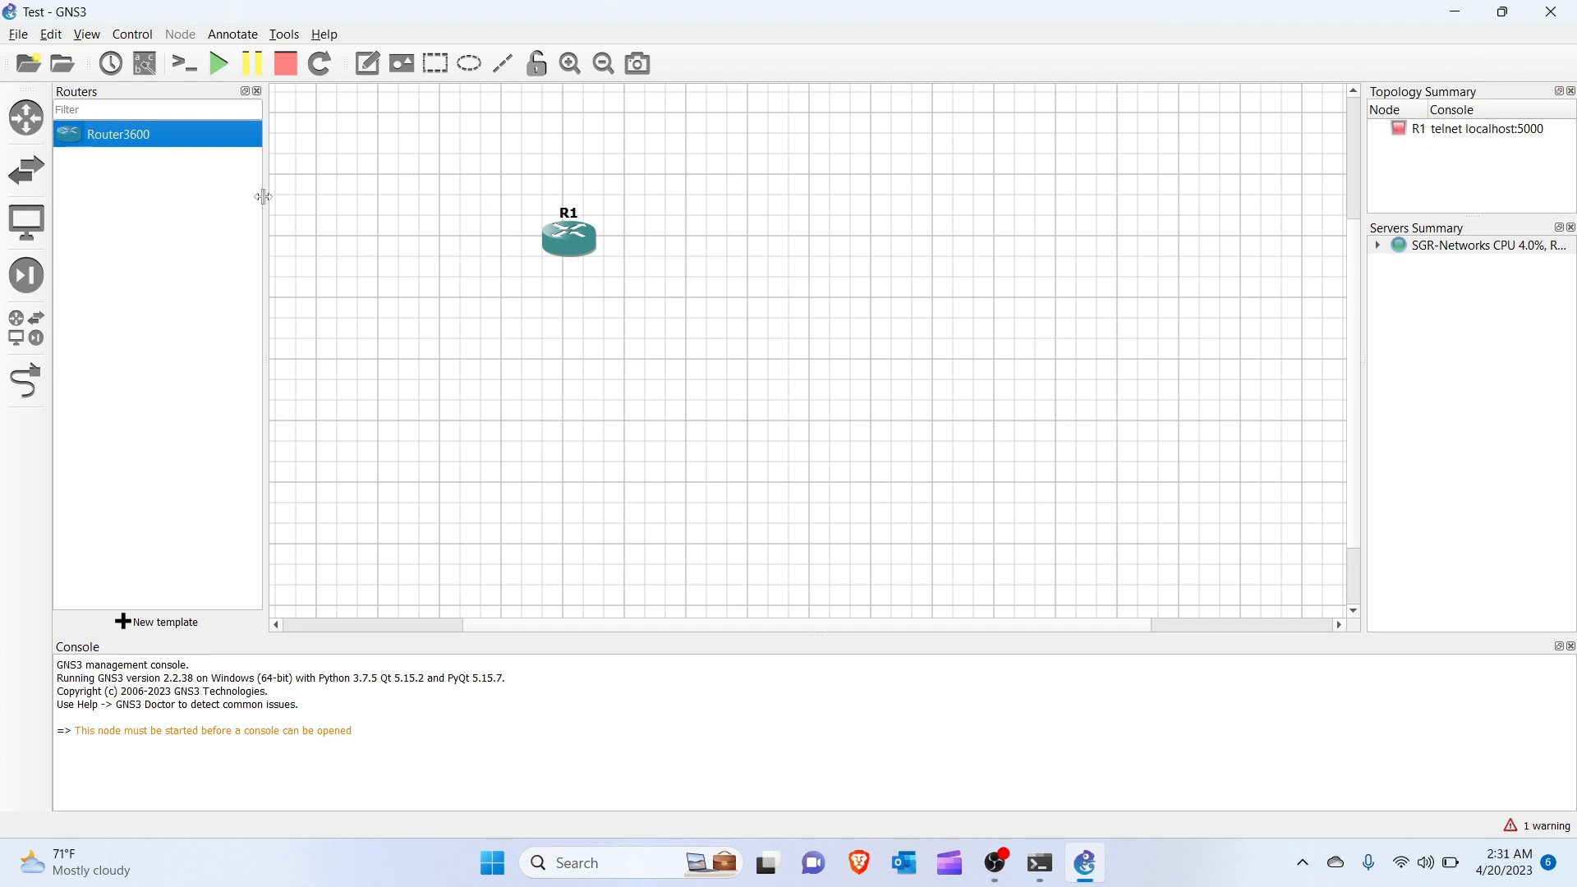
pyautogui.moveTo(140, 138); pyautogui.dragTo(759, 246)
pyautogui.click(771, 250)
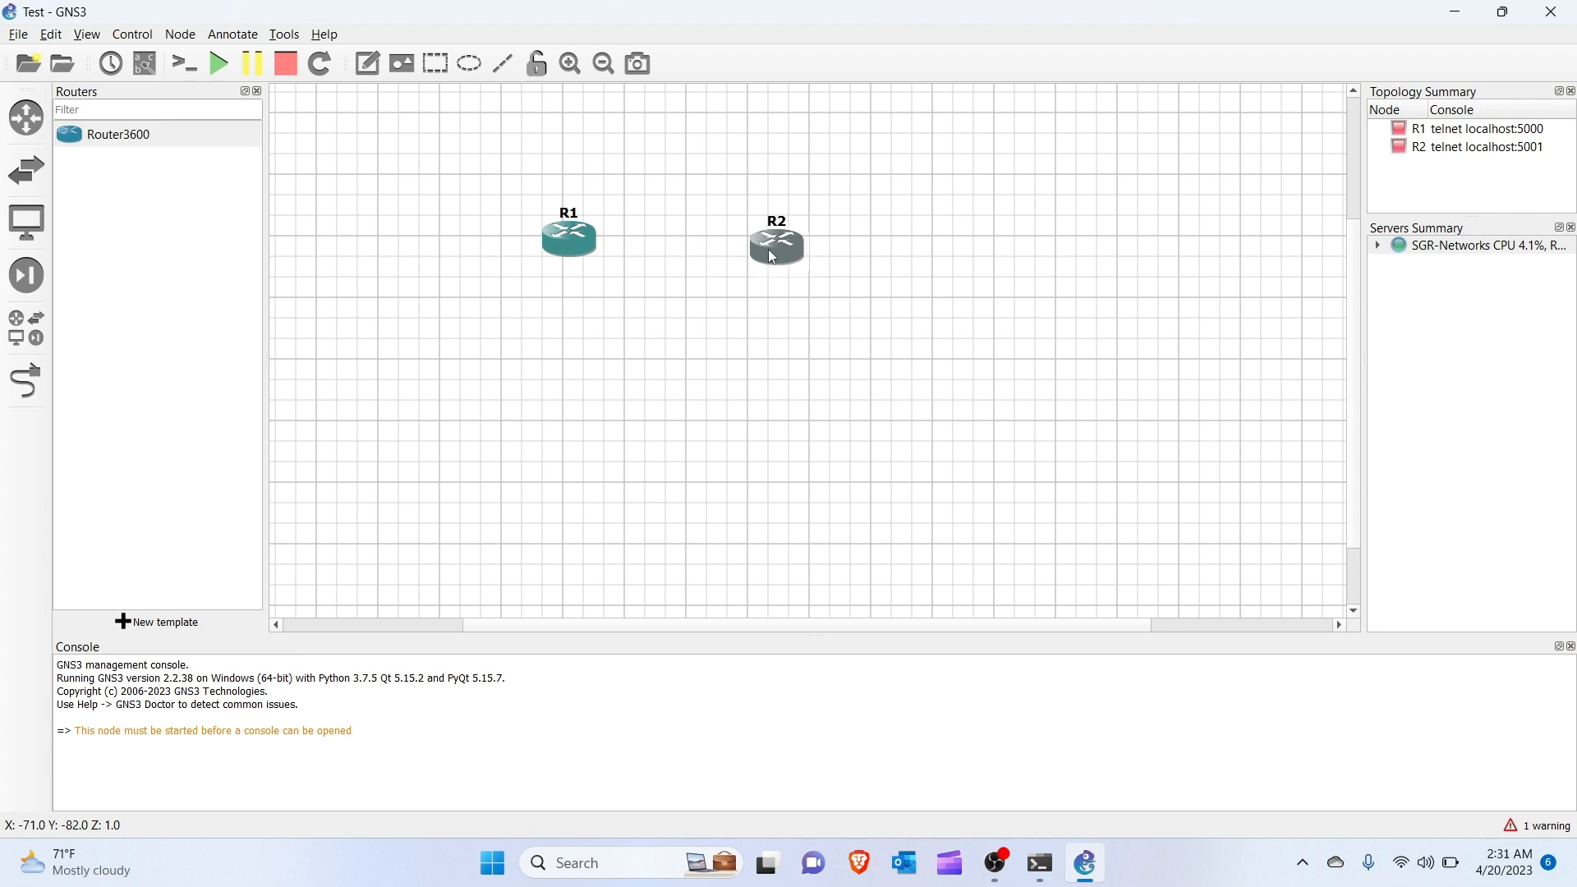
pyautogui.click(398, 265)
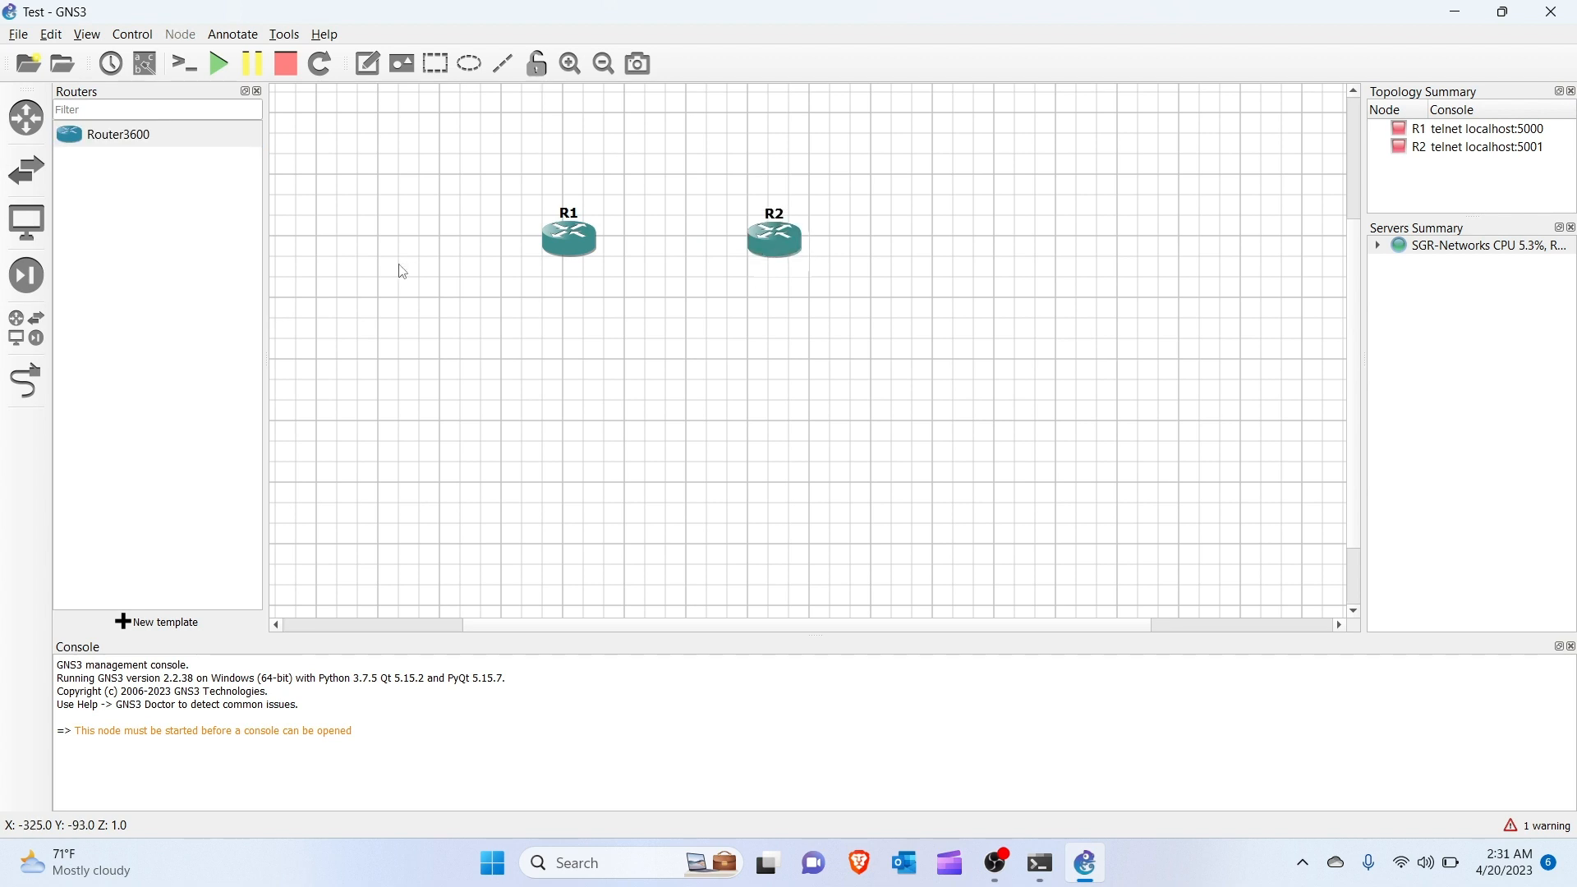
# Add an EtherSwitch router ESW1 and a VPCS host PC1 below the routers.
pyautogui.click(26, 328)
pyautogui.moveTo(119, 241); pyautogui.dragTo(571, 371)
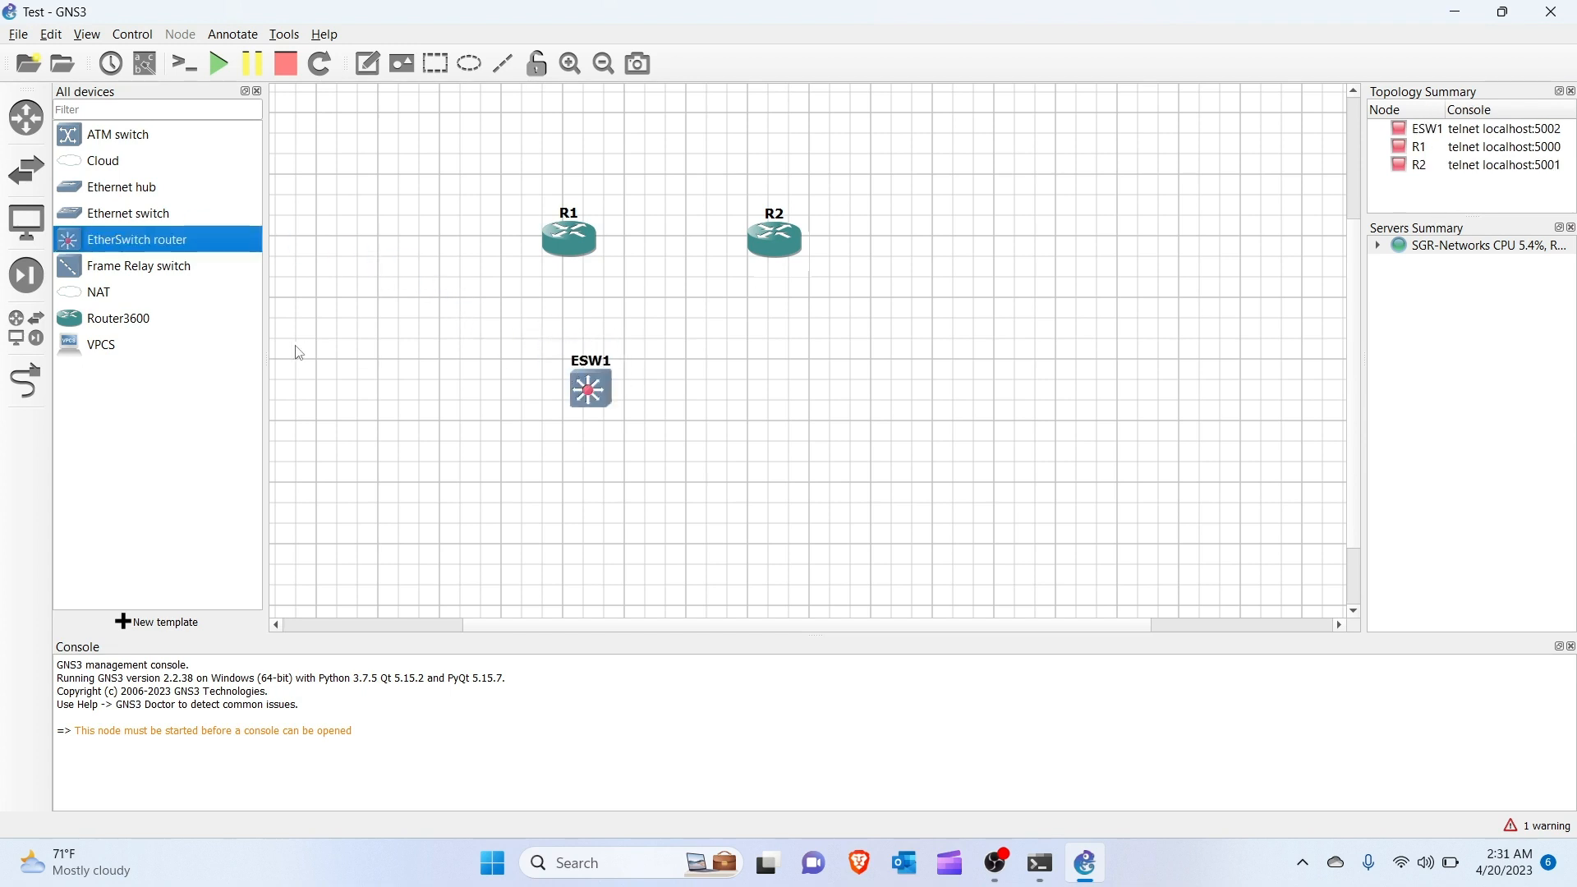
pyautogui.click(118, 321)
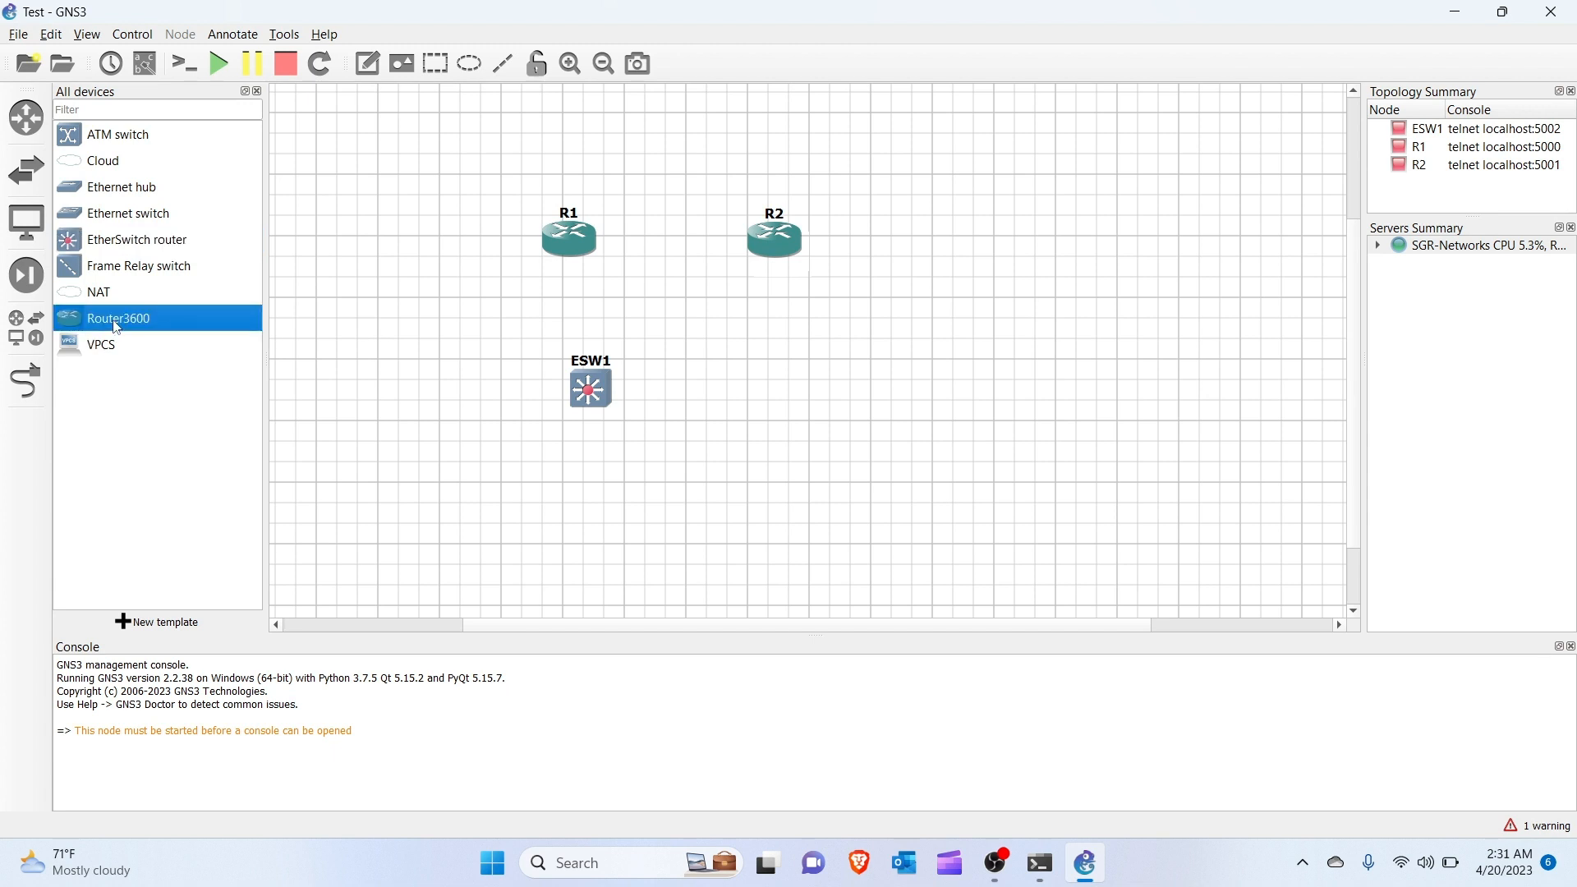
pyautogui.moveTo(98, 344); pyautogui.dragTo(595, 540)
# Center ESW1 and PC1 between the routers and level R1 with R2.
pyautogui.moveTo(603, 395); pyautogui.dragTo(680, 390)
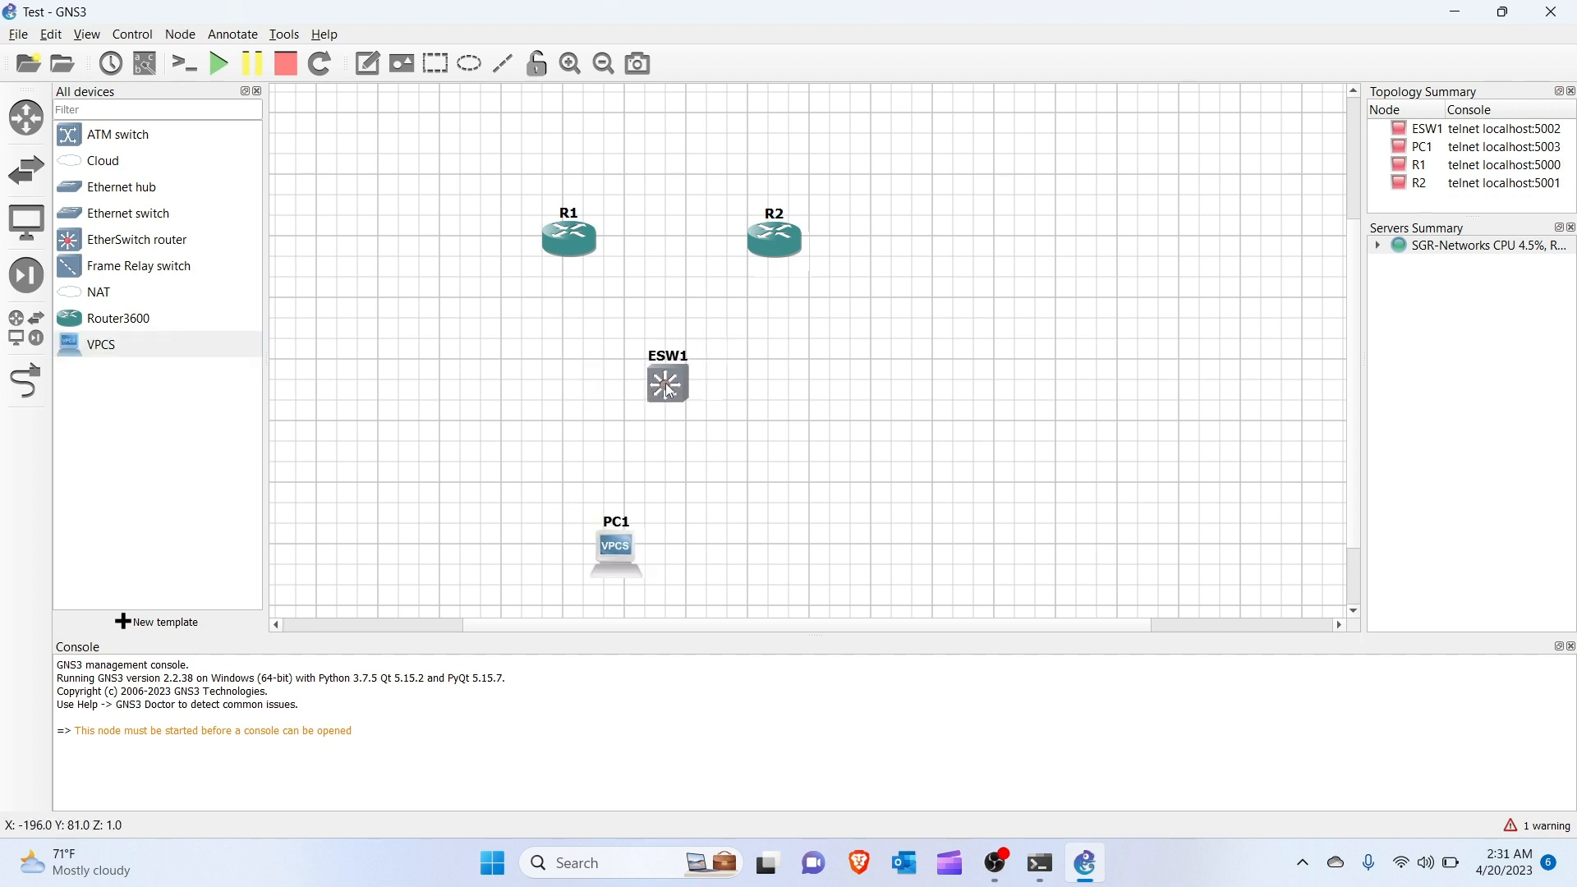
pyautogui.moveTo(618, 552); pyautogui.dragTo(670, 545)
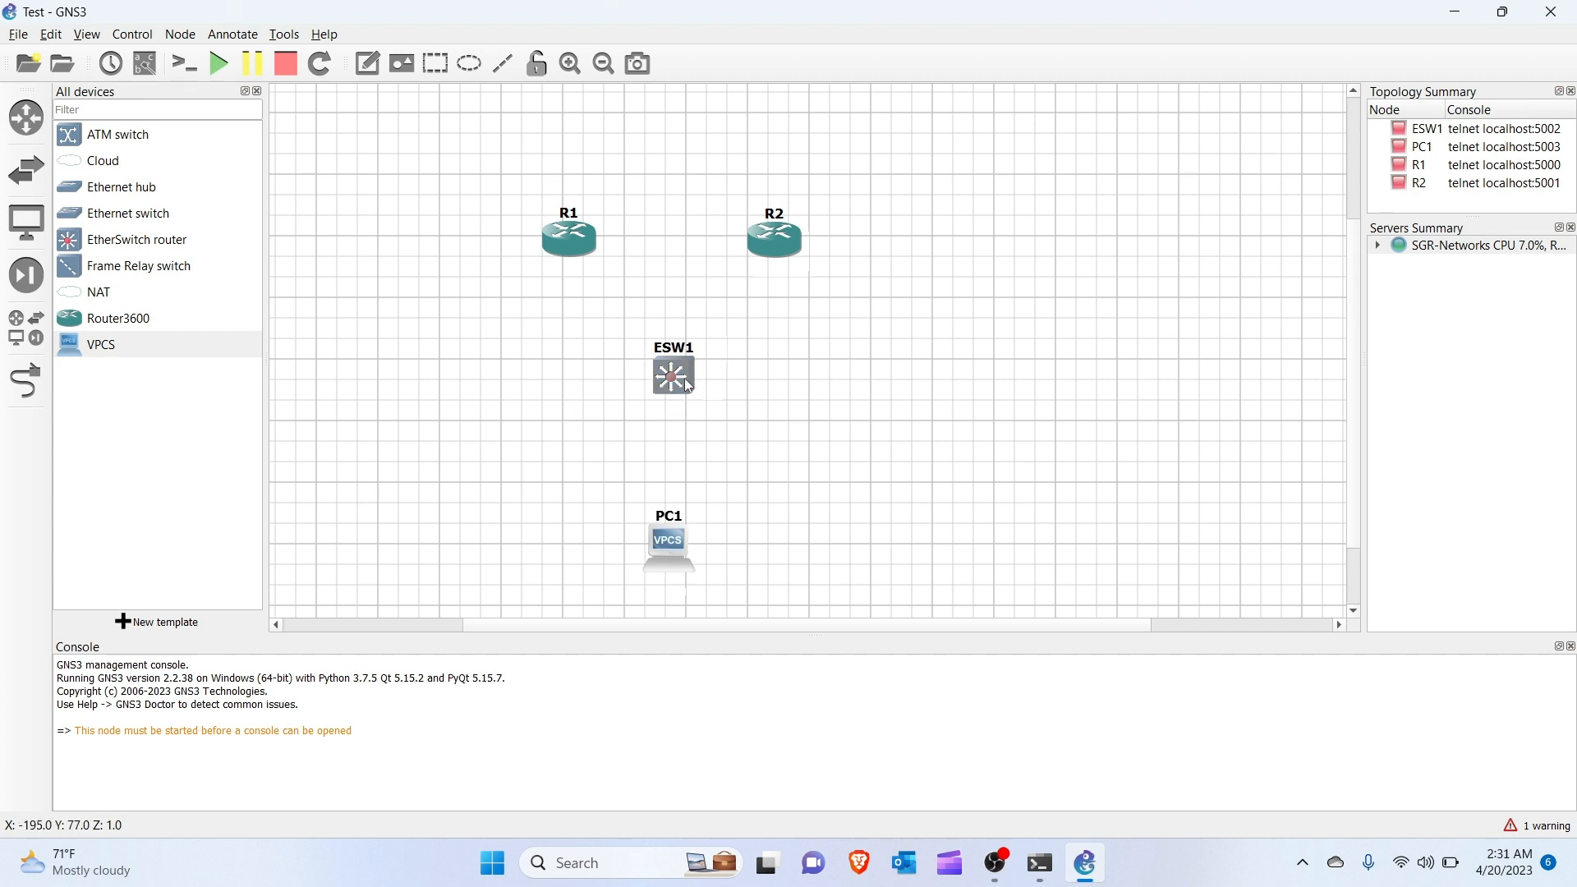
pyautogui.moveTo(688, 386); pyautogui.dragTo(697, 358)
pyautogui.moveTo(669, 540); pyautogui.dragTo(695, 491)
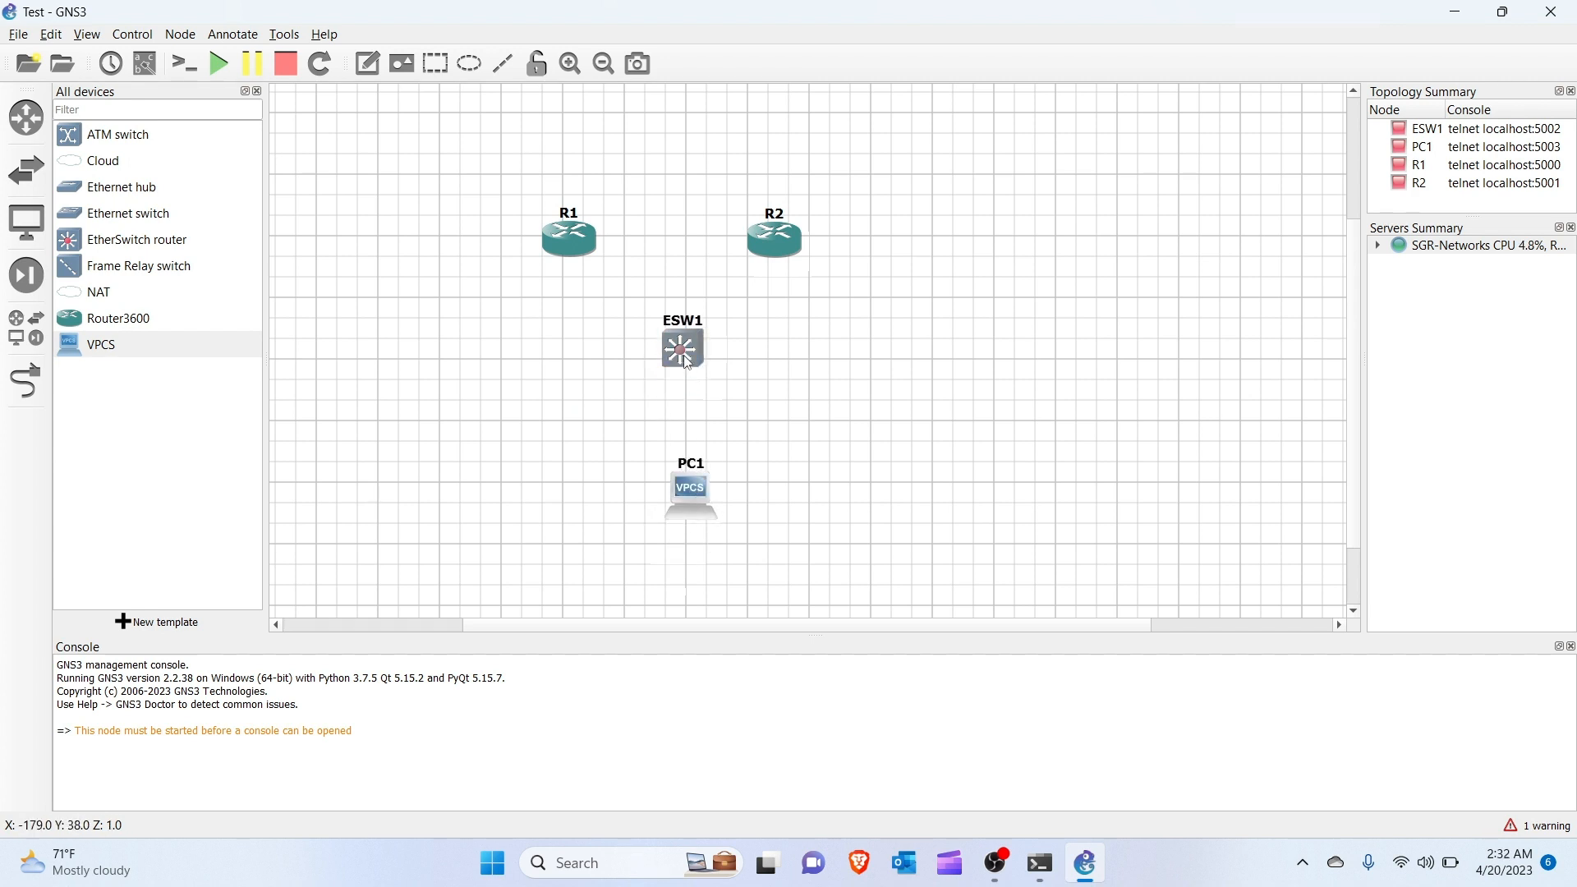
pyautogui.moveTo(688, 362); pyautogui.dragTo(677, 345)
pyautogui.moveTo(577, 248); pyautogui.dragTo(576, 241)
pyautogui.click(766, 257)
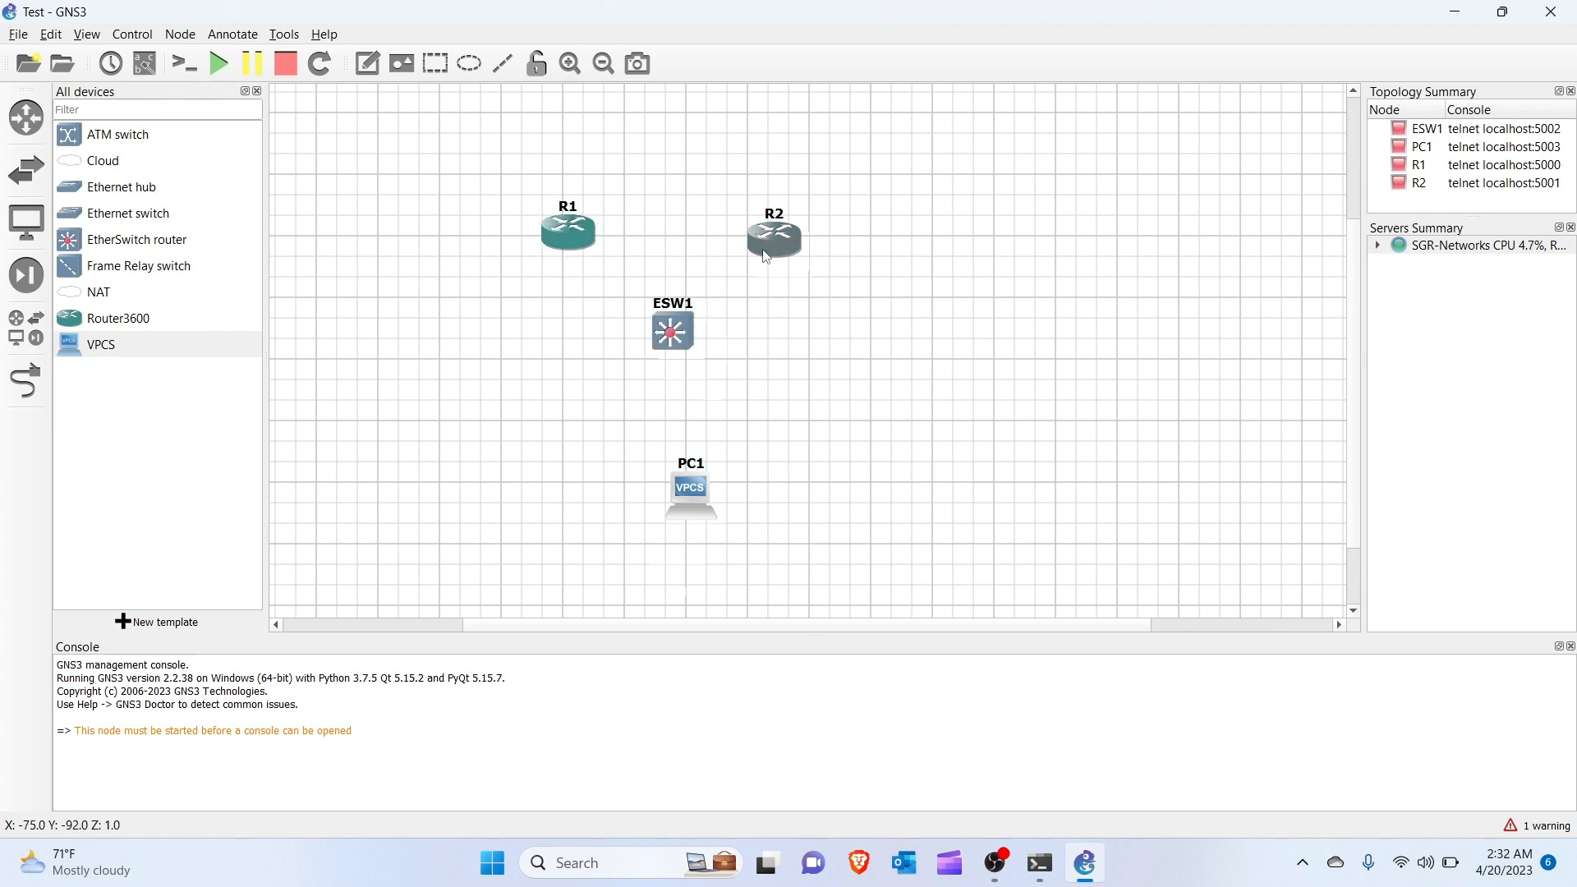
pyautogui.moveTo(766, 257); pyautogui.dragTo(770, 249)
pyautogui.click(811, 305)
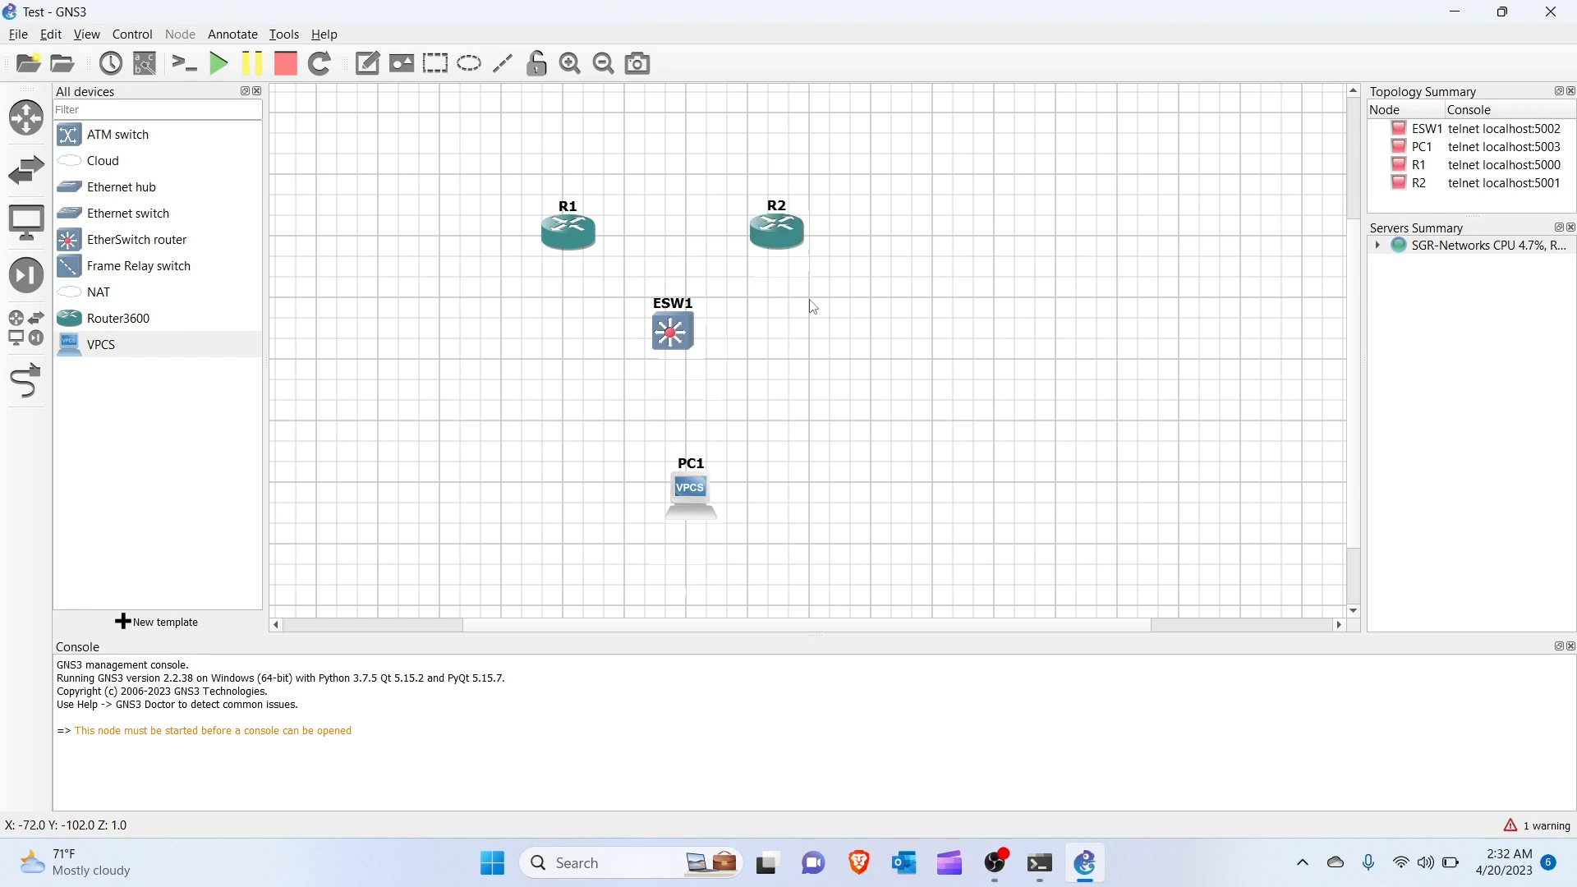
# Link R1 Fa0/0 to ESW1 Fa0/0 and ESW1 Fa1/0 to R2 Fa0/0.
pyautogui.click(25, 380)
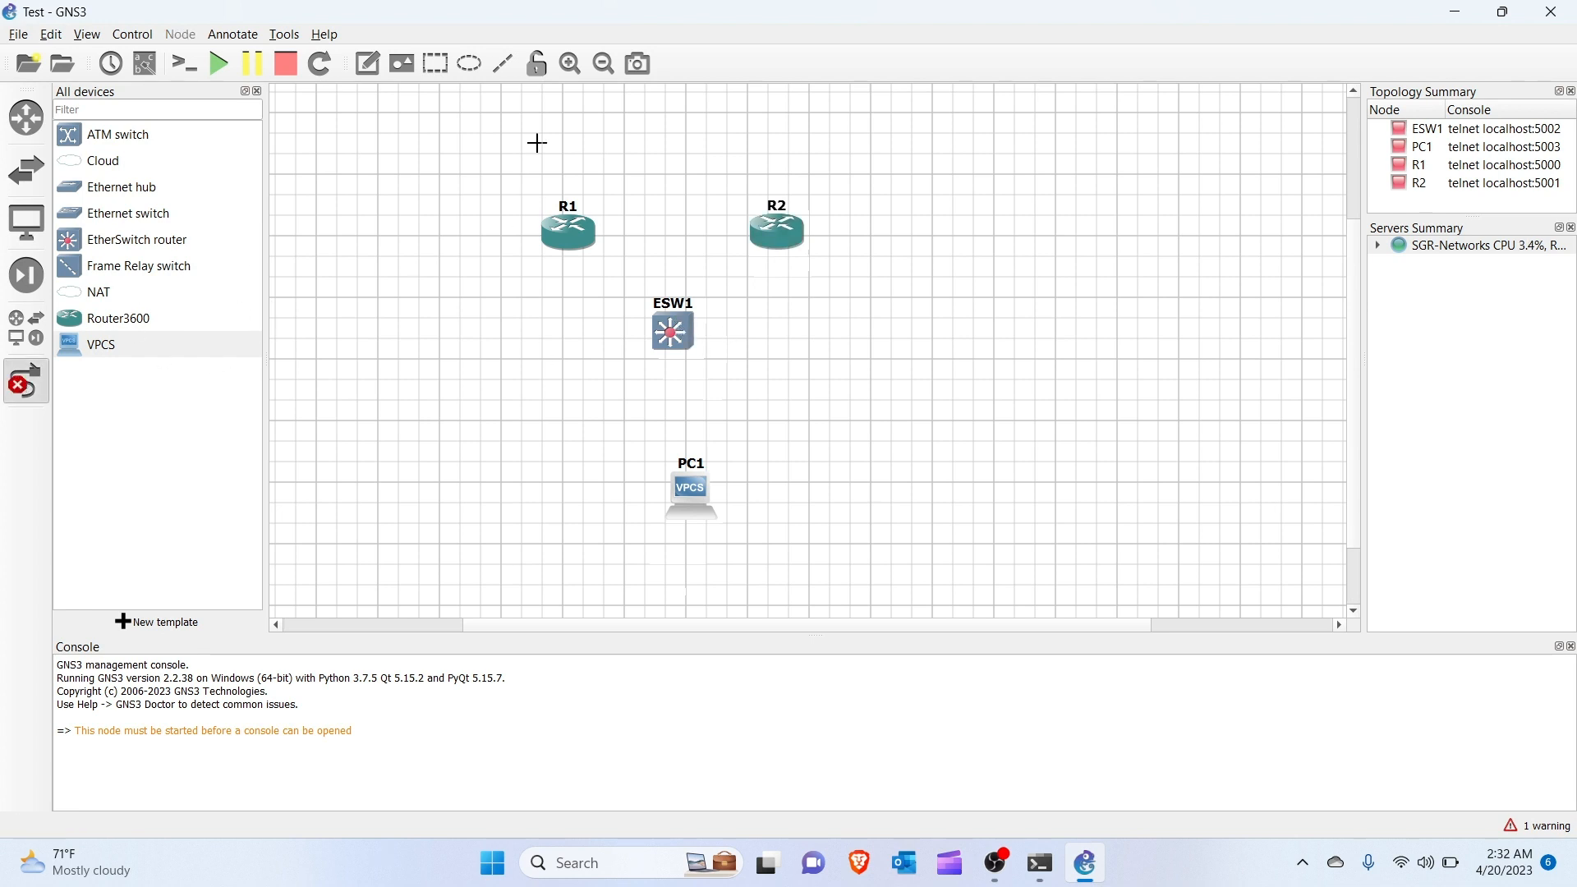
pyautogui.click(578, 237)
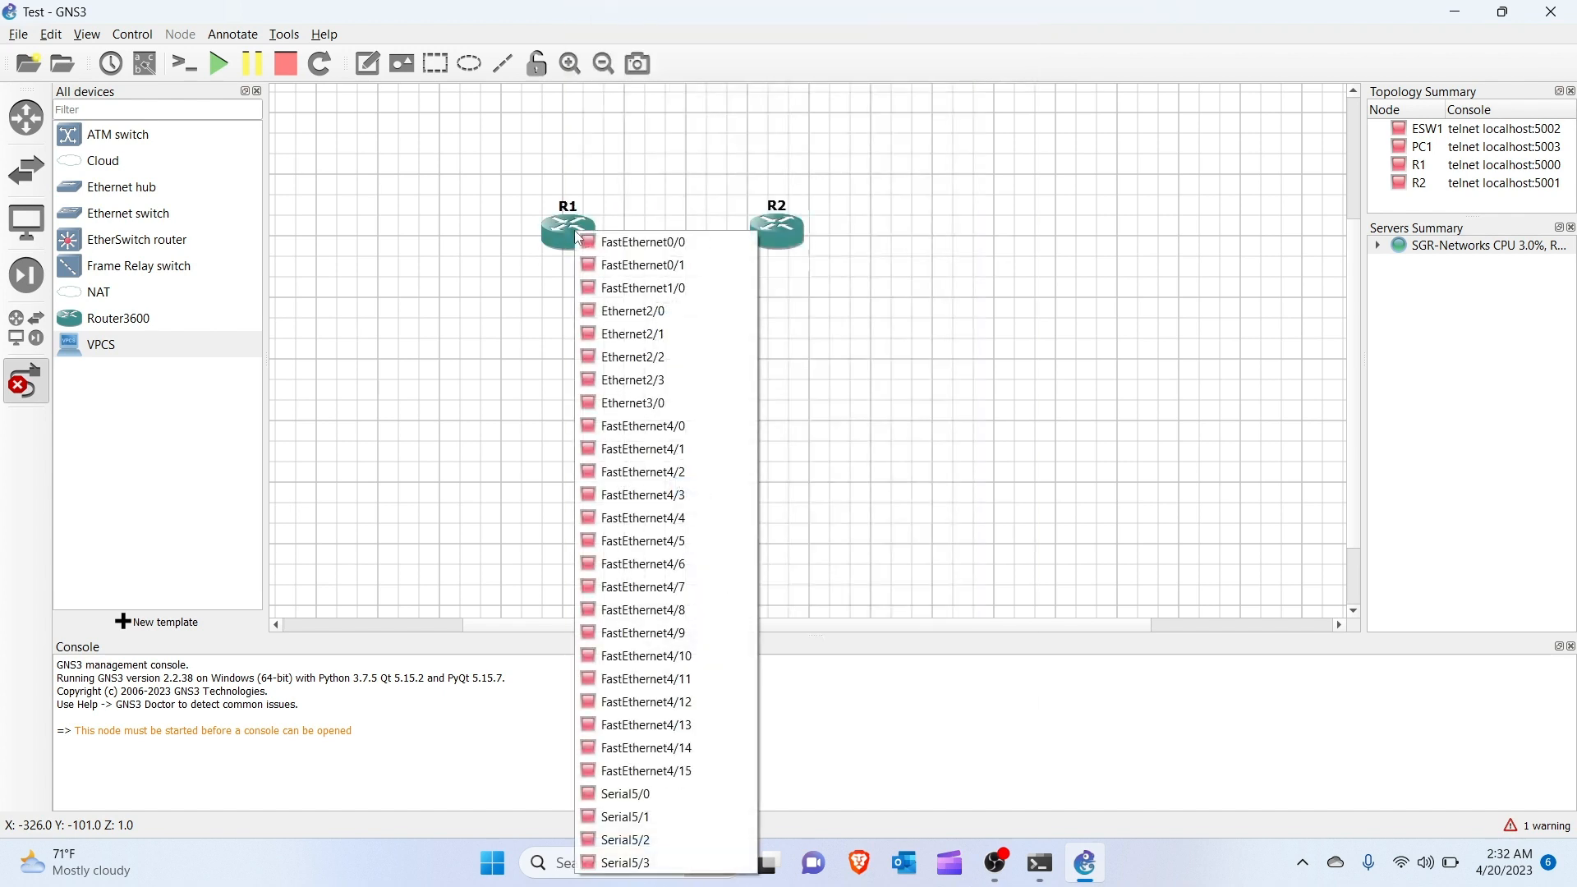
pyautogui.click(596, 241)
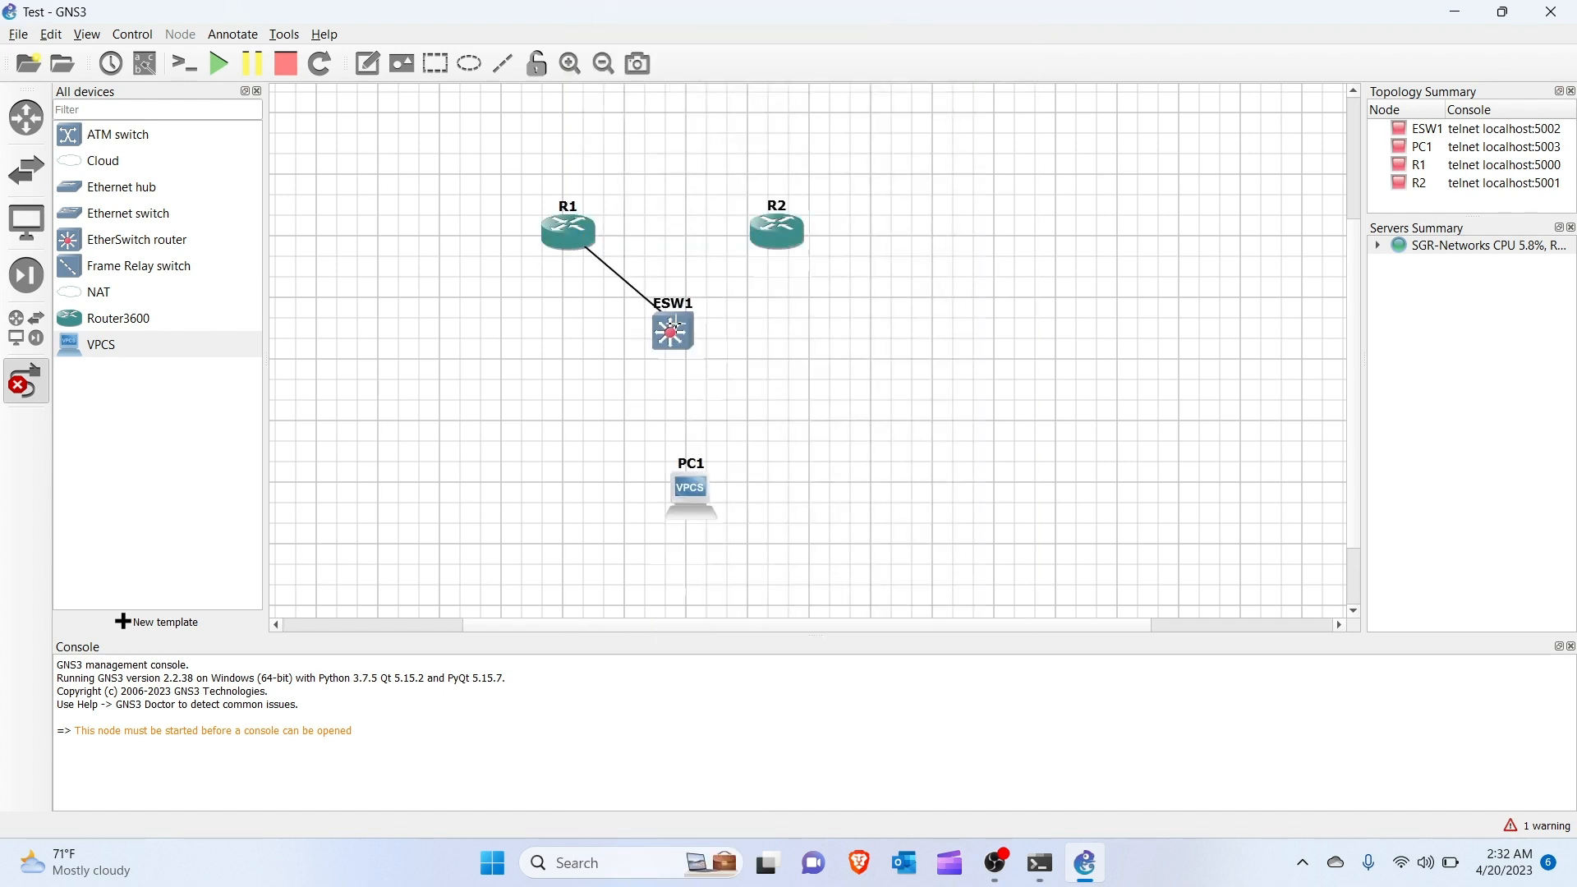
pyautogui.click(679, 332)
pyautogui.click(741, 12)
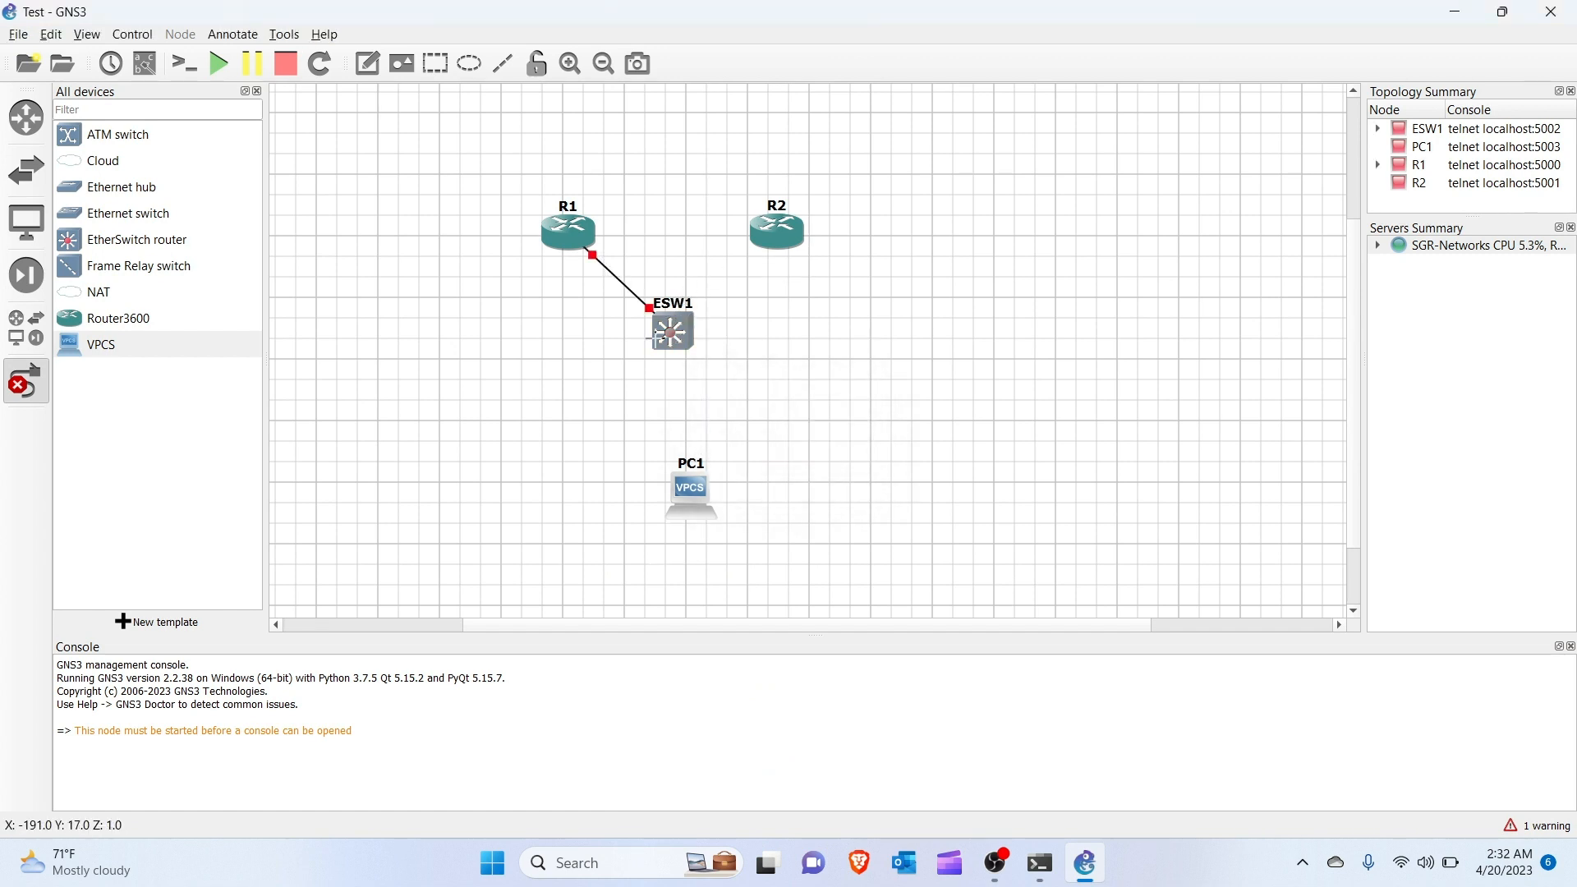
pyautogui.click(683, 331)
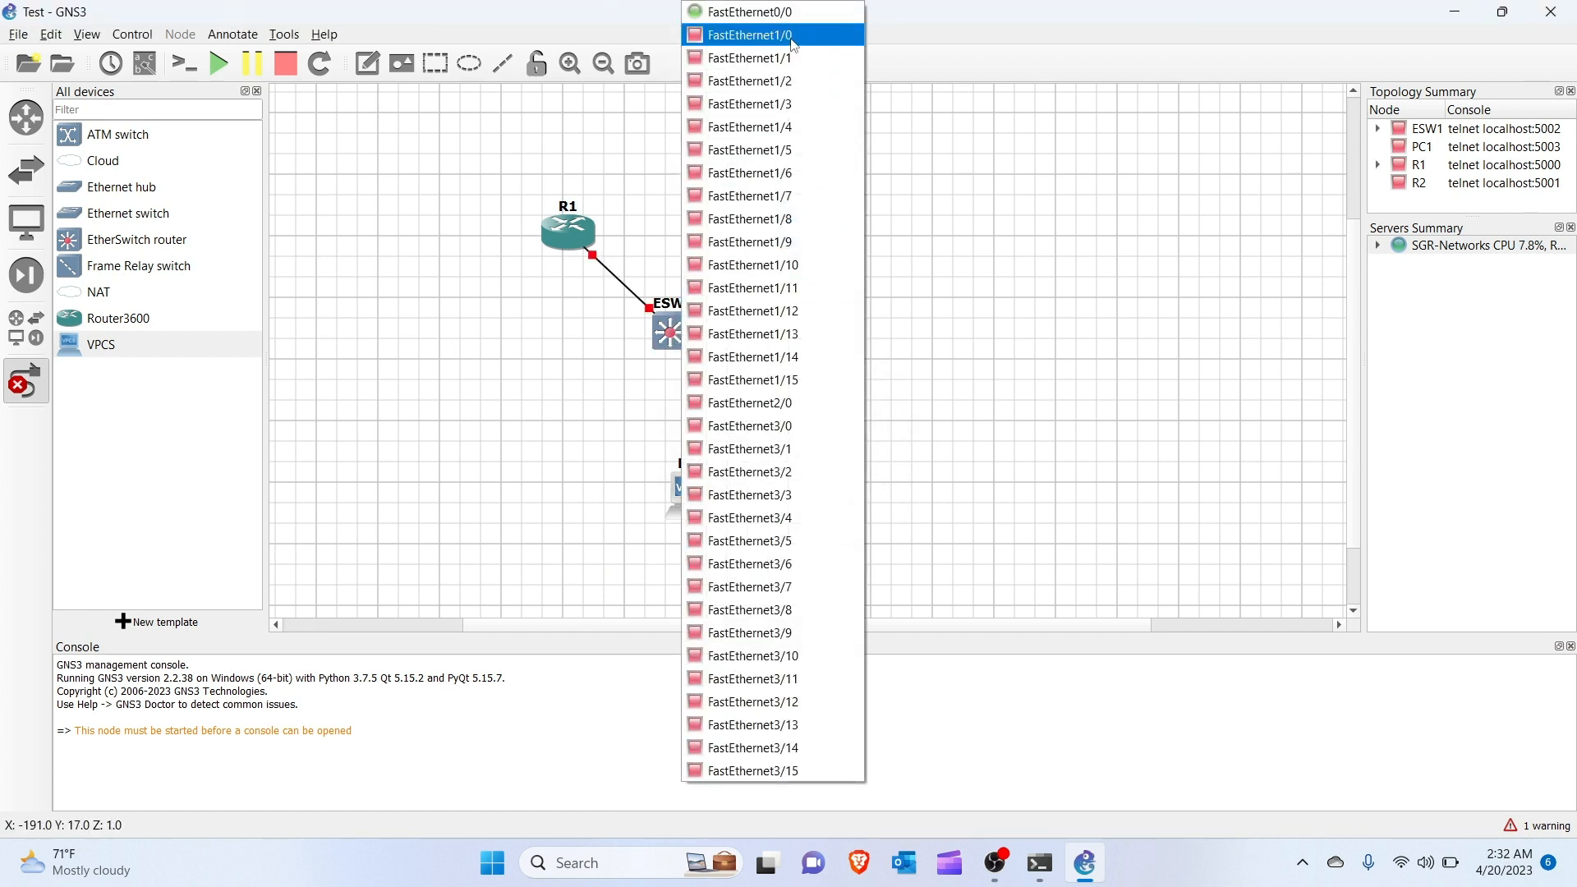
pyautogui.click(791, 38)
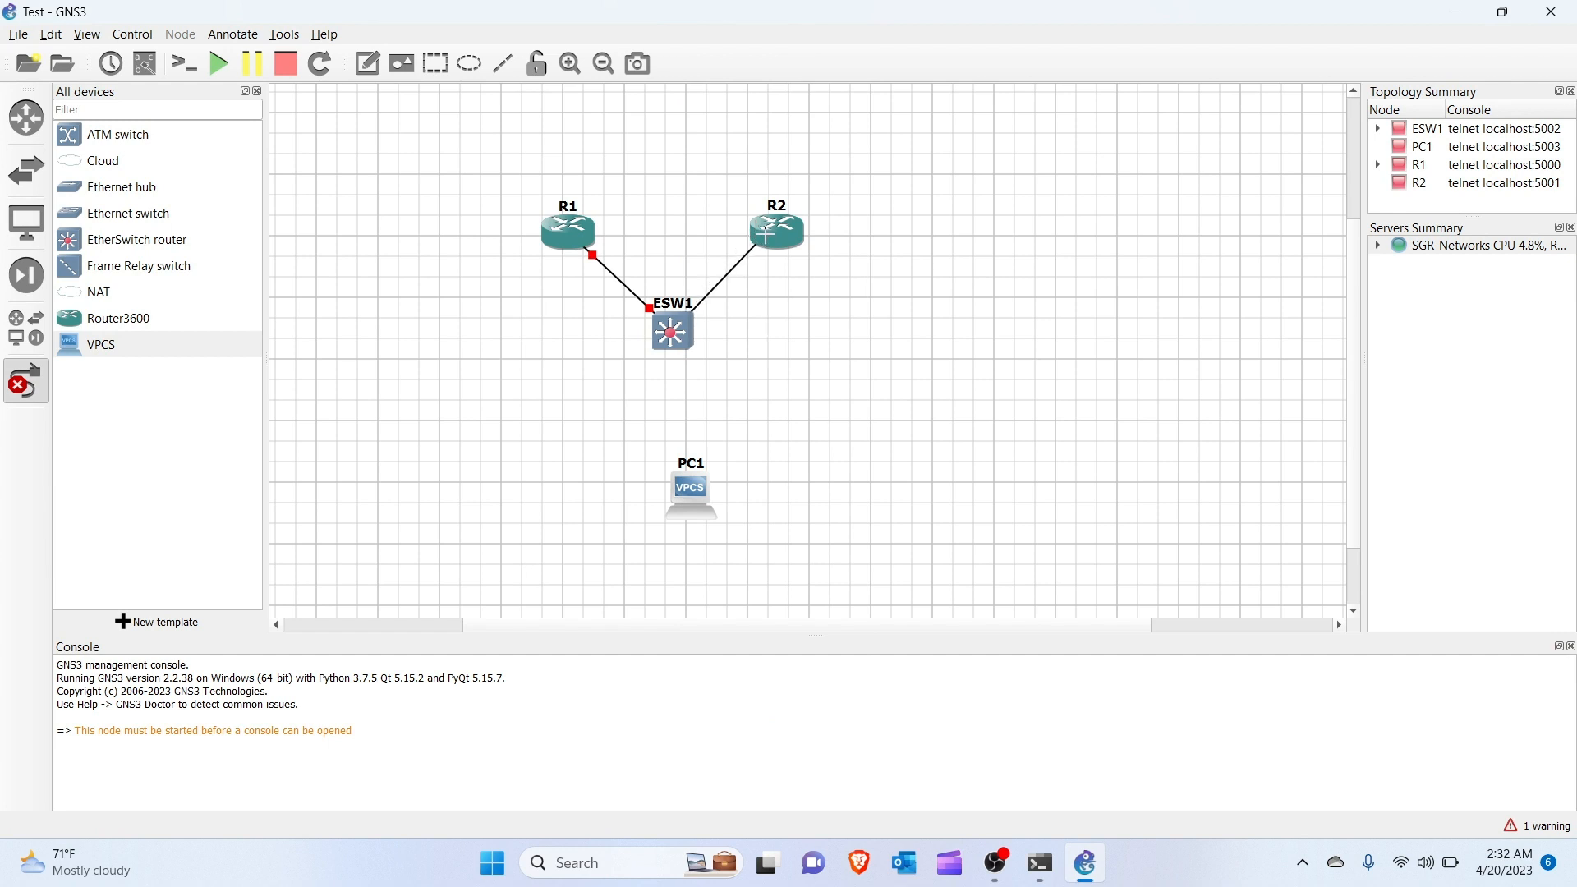
pyautogui.click(770, 239)
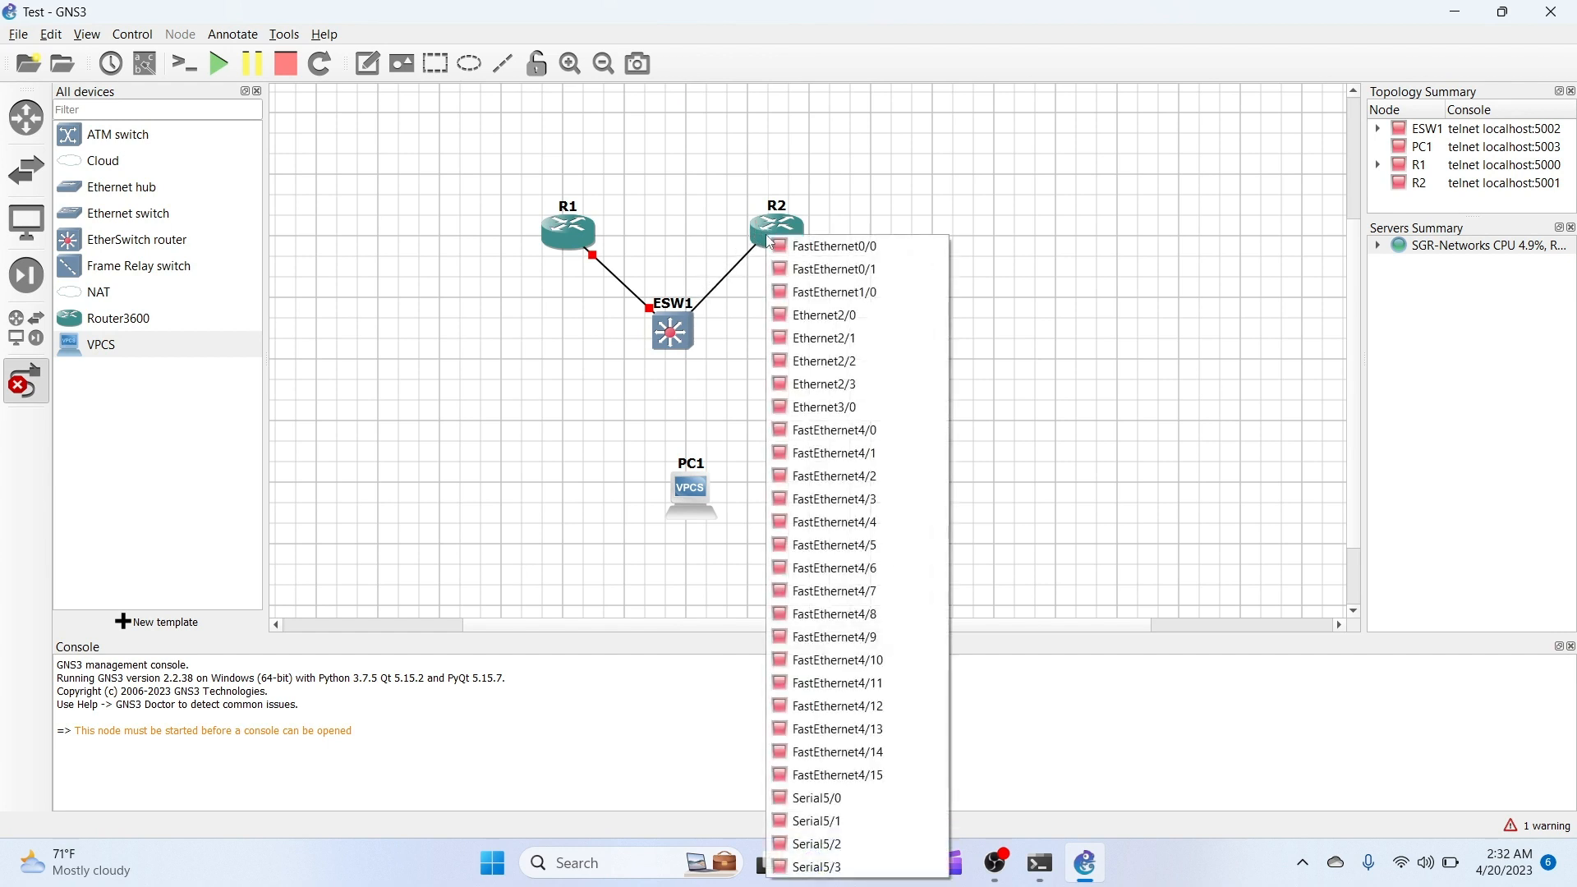
pyautogui.click(818, 246)
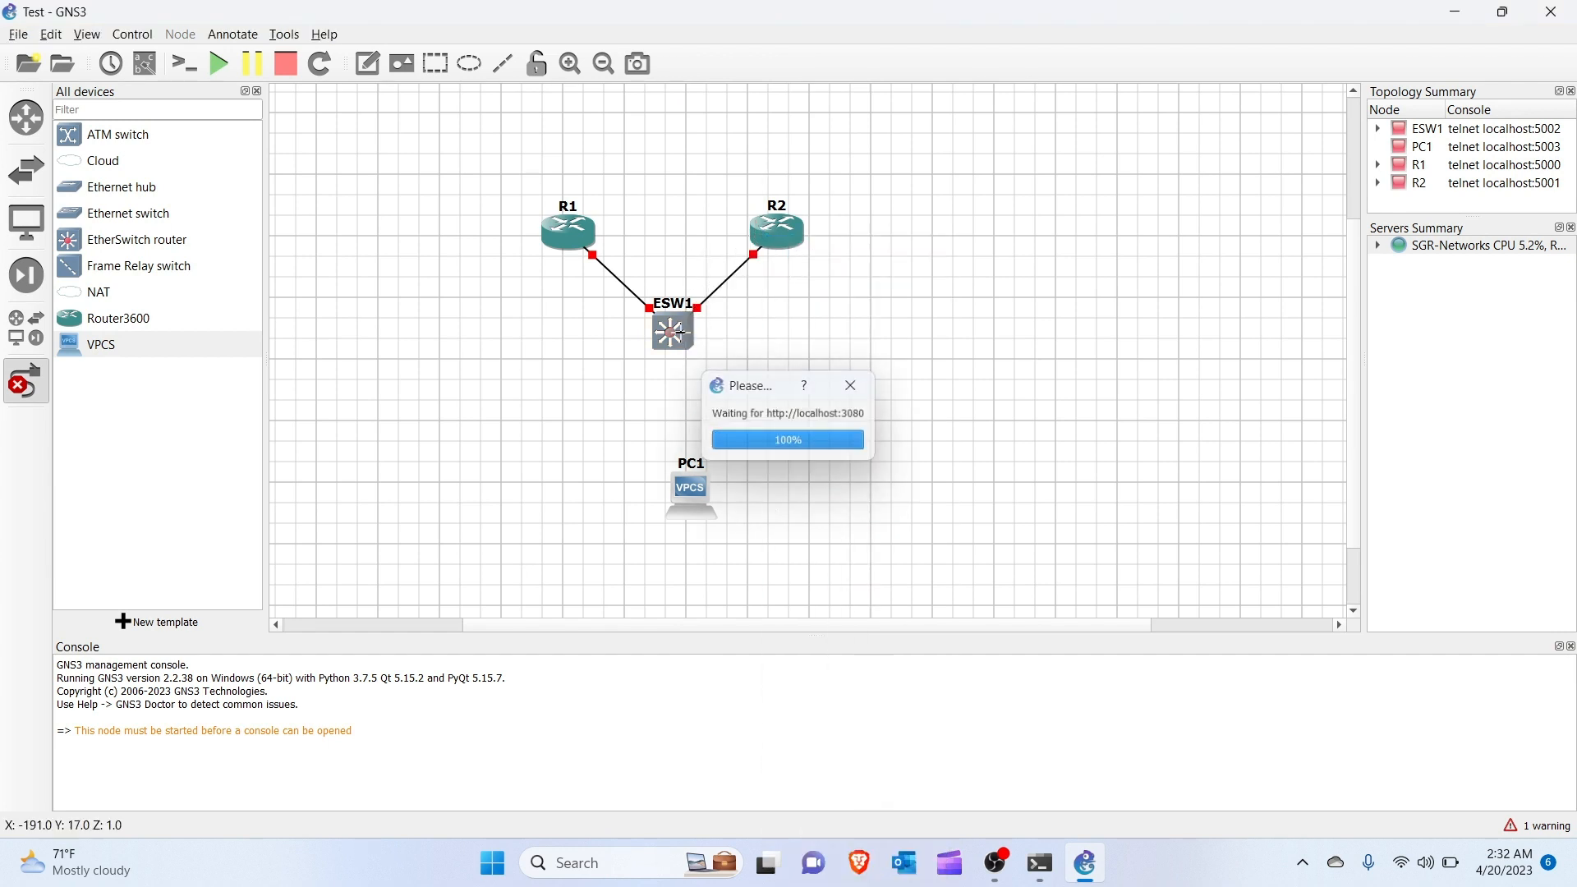
# Connect ESW1 FastEthernet1/1 to PC1's Ethernet0.
pyautogui.click(673, 331)
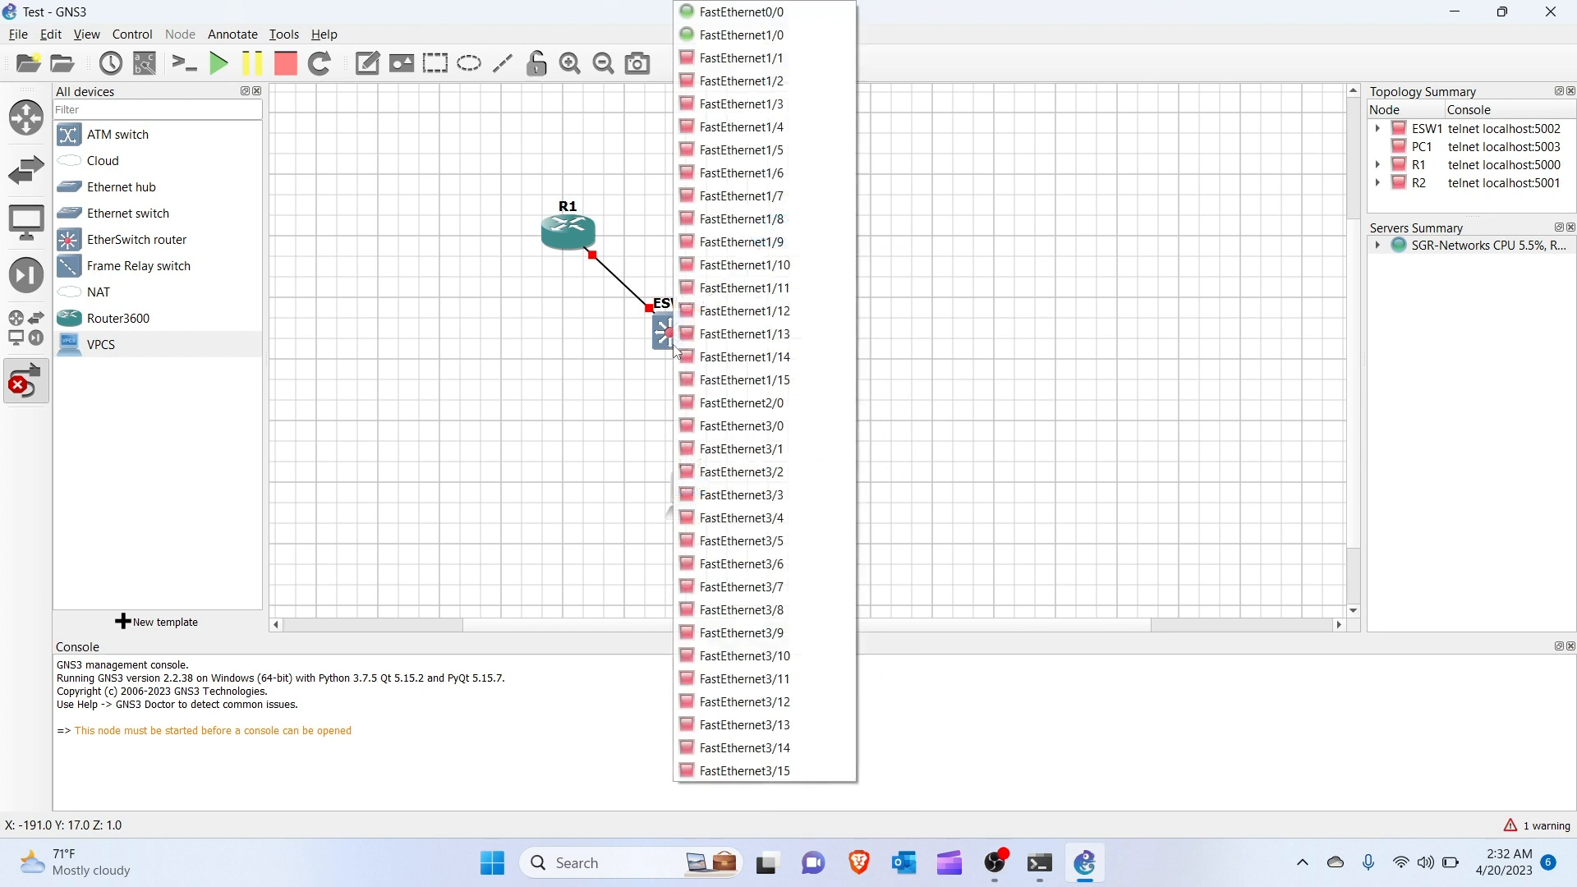
pyautogui.click(732, 59)
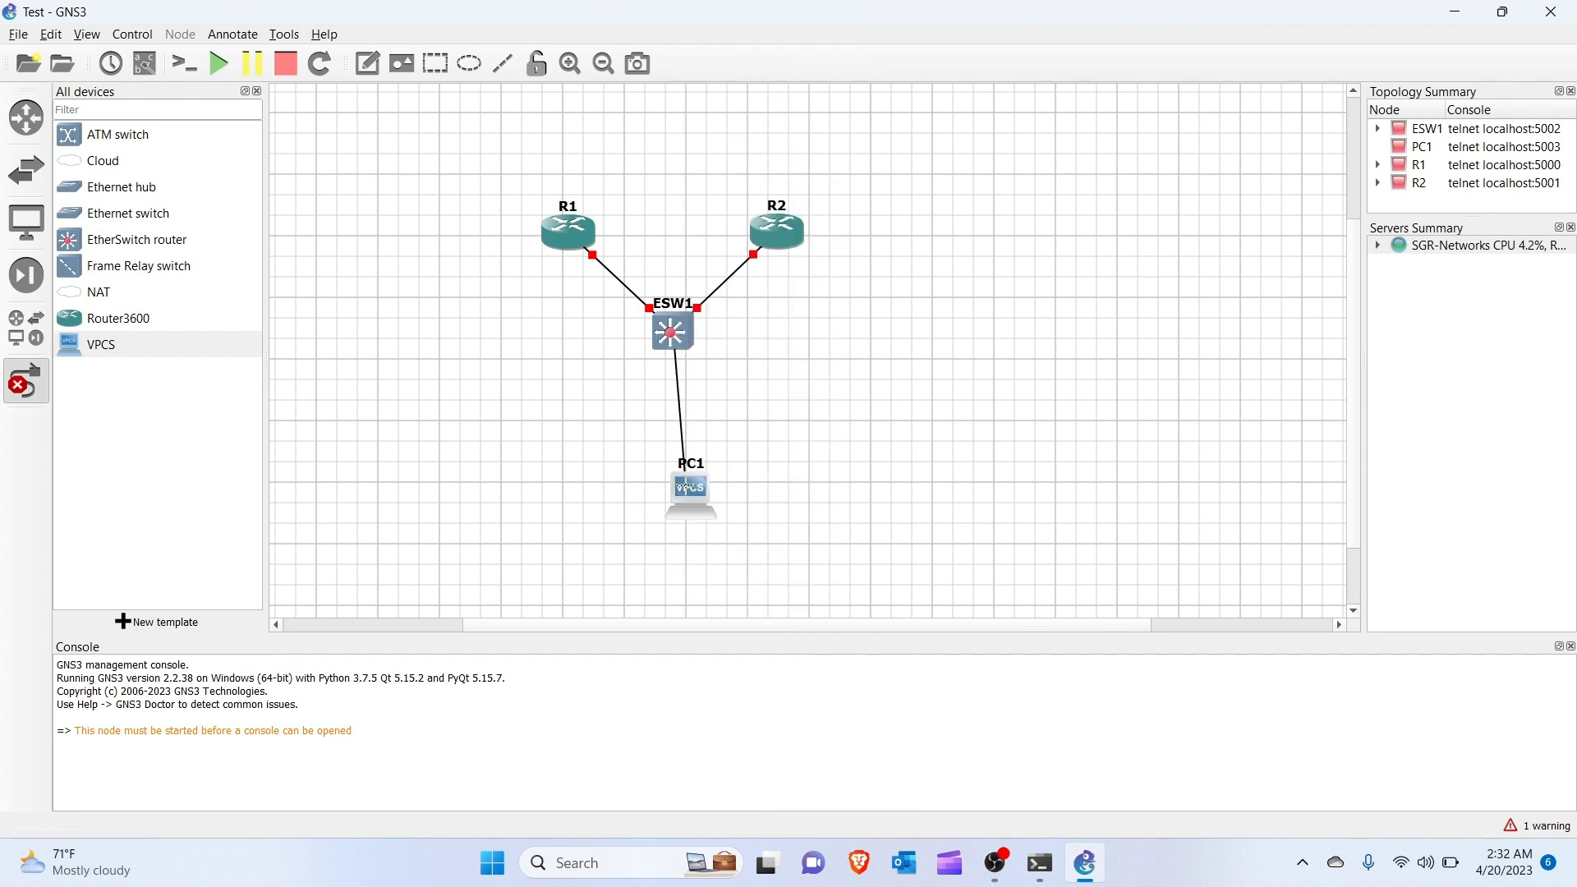
pyautogui.click(686, 486)
pyautogui.click(710, 496)
pyautogui.click(26, 380)
# Line PC1 up vertically under ESW1, then start R1, ESW1 and R2.
pyautogui.moveTo(700, 491); pyautogui.dragTo(678, 504)
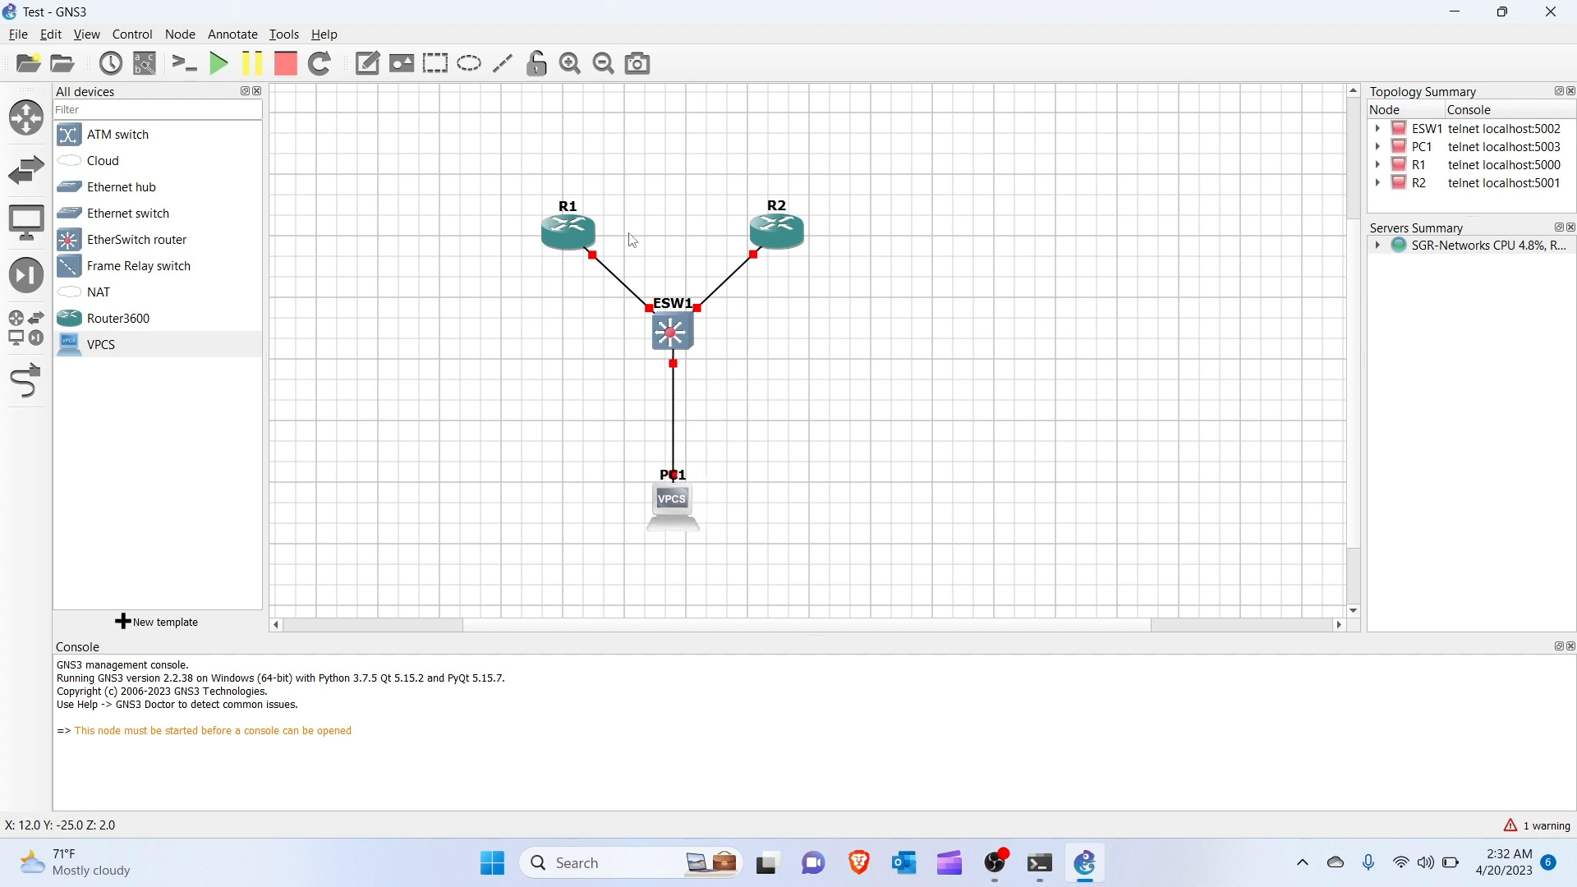
pyautogui.rightClick(585, 239)
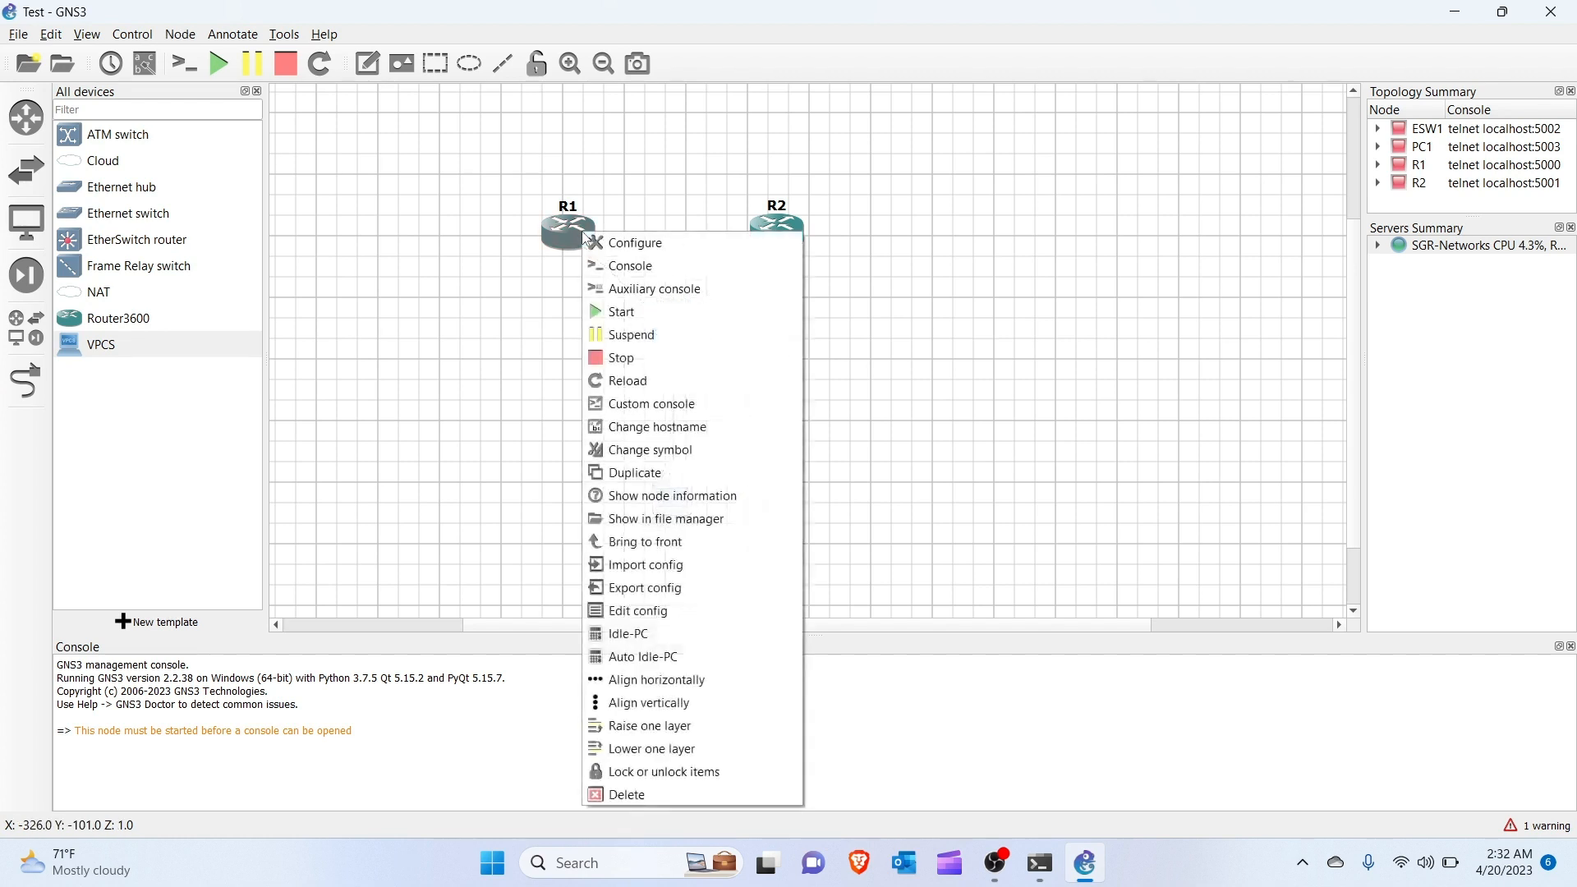
pyautogui.click(622, 312)
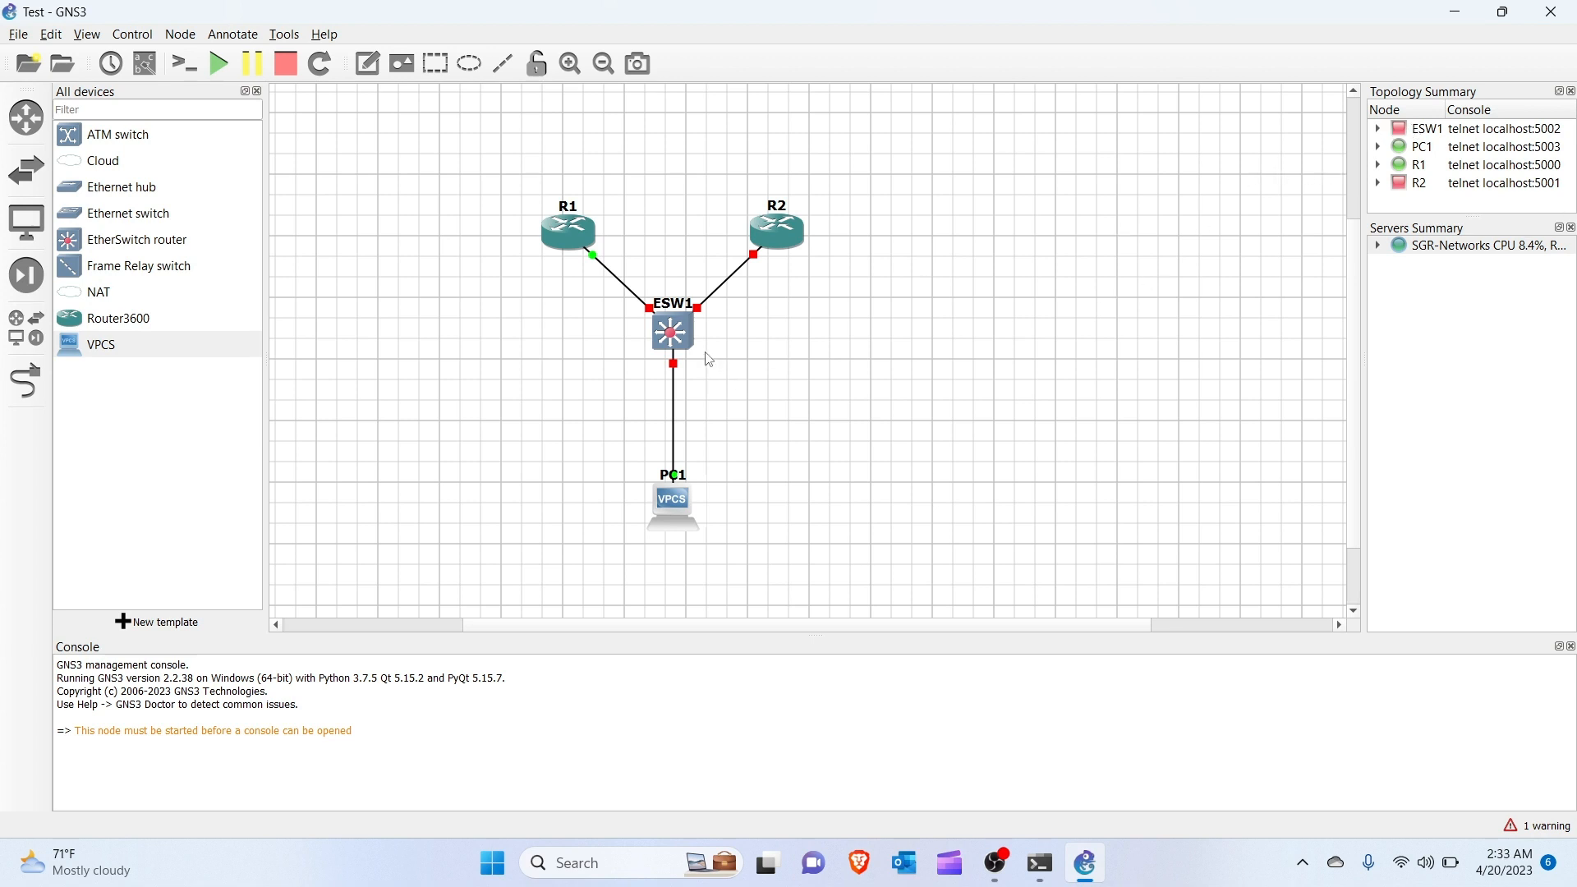
pyautogui.rightClick(686, 336)
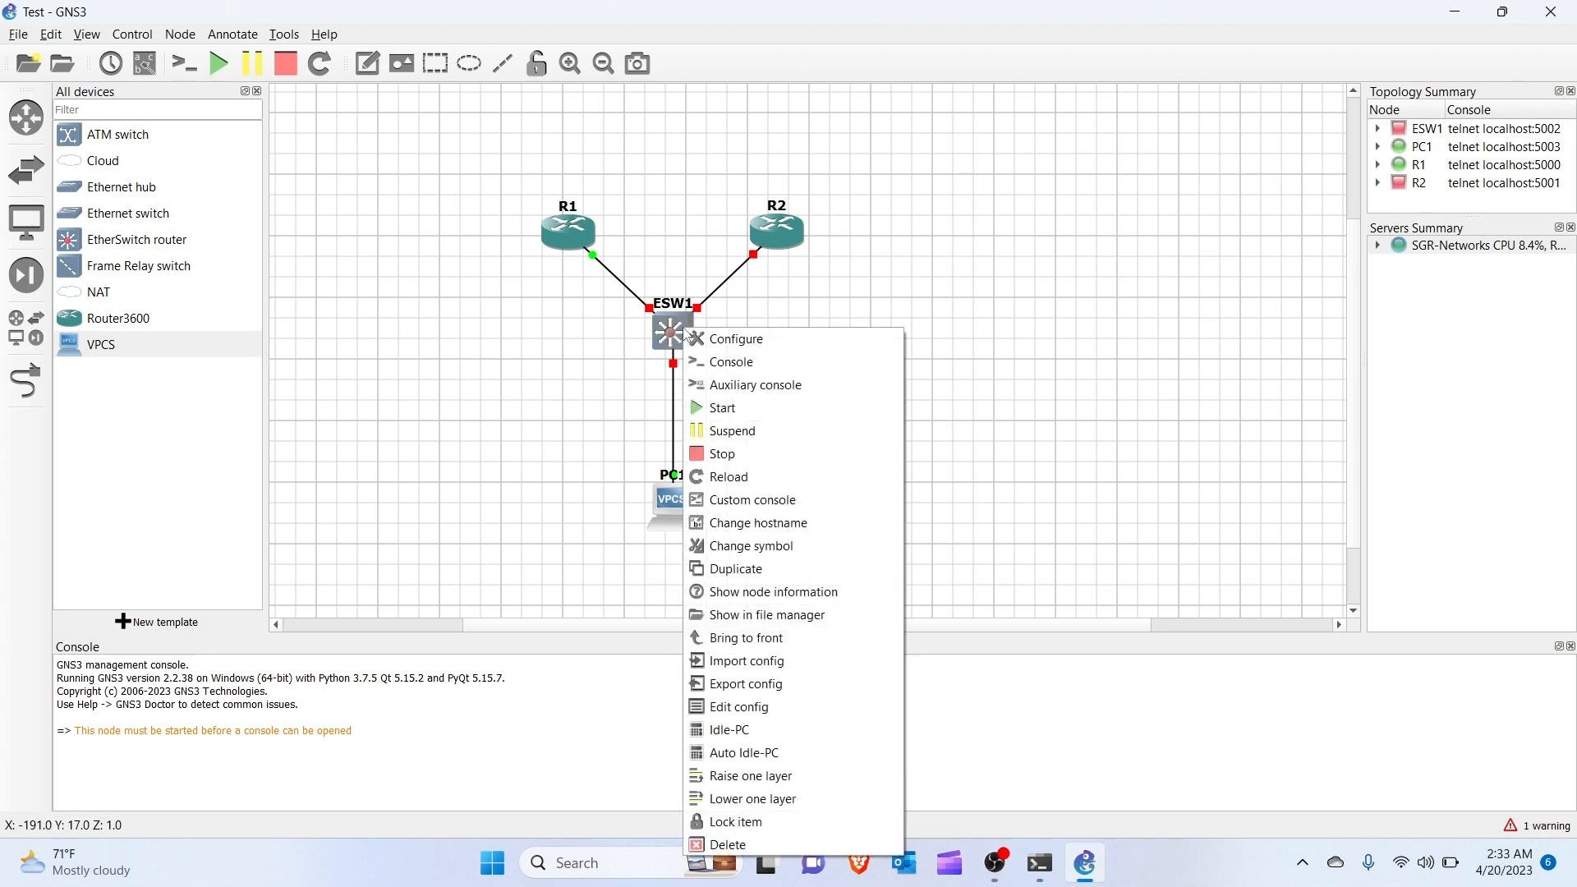
pyautogui.click(705, 409)
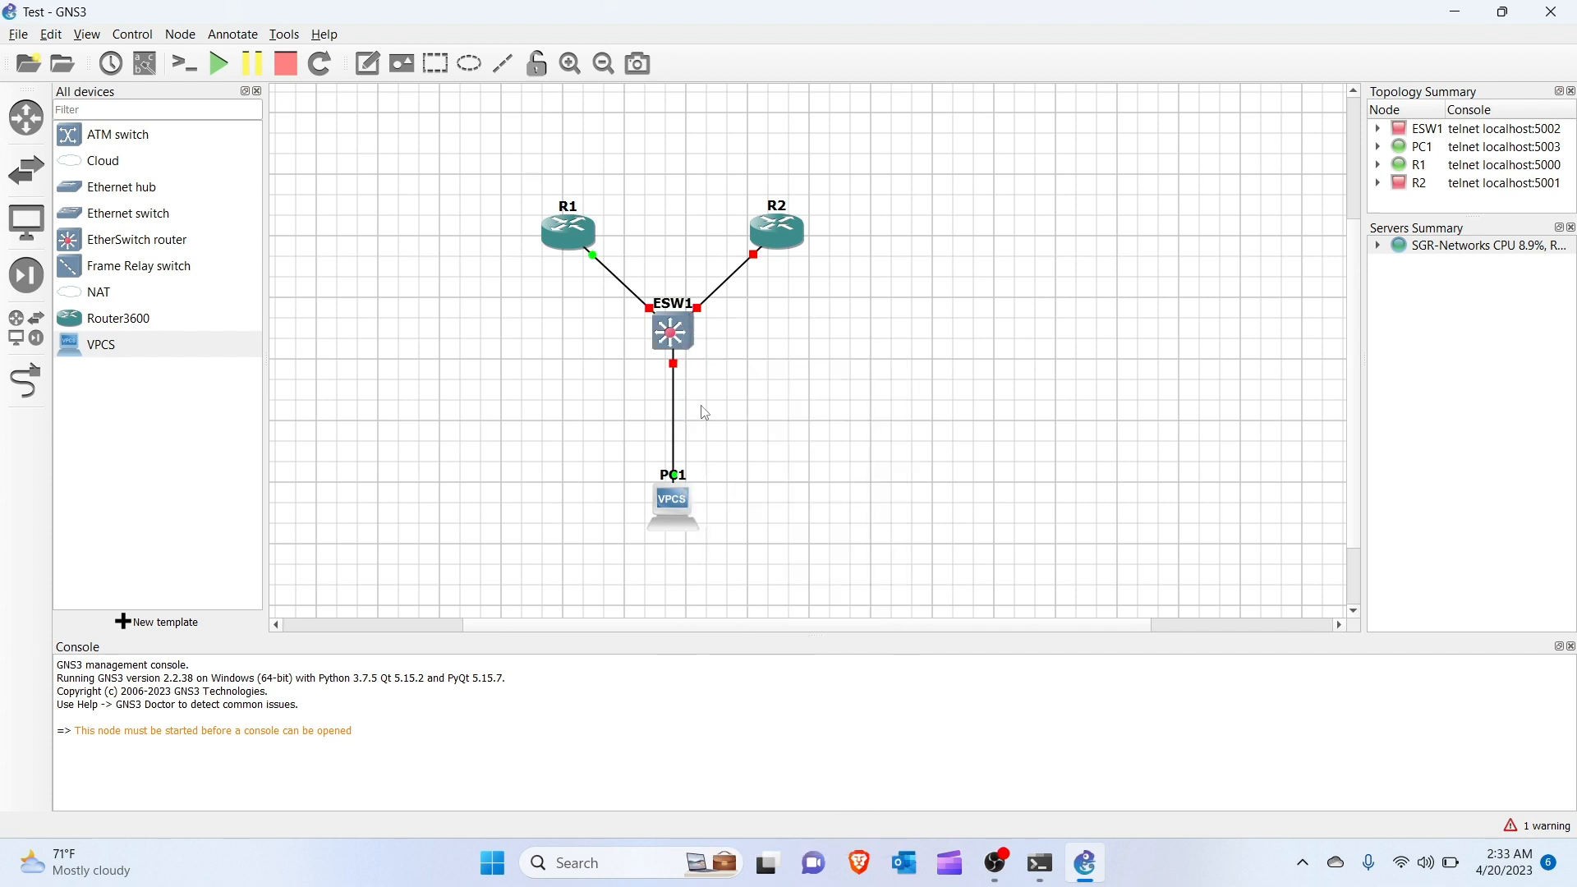
pyautogui.rightClick(783, 229)
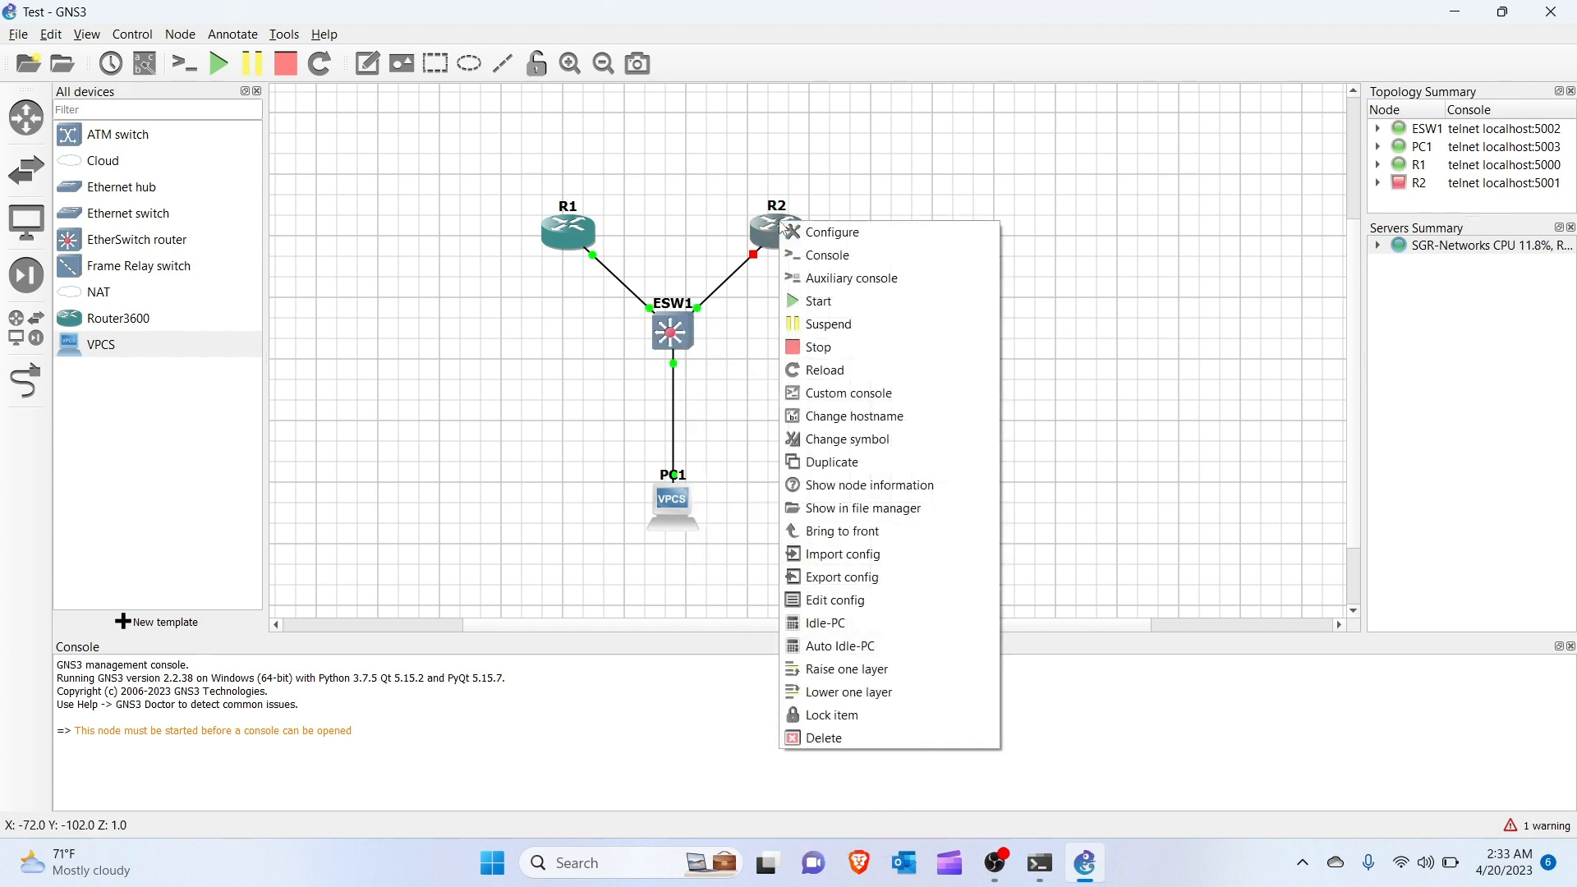
pyautogui.click(836, 307)
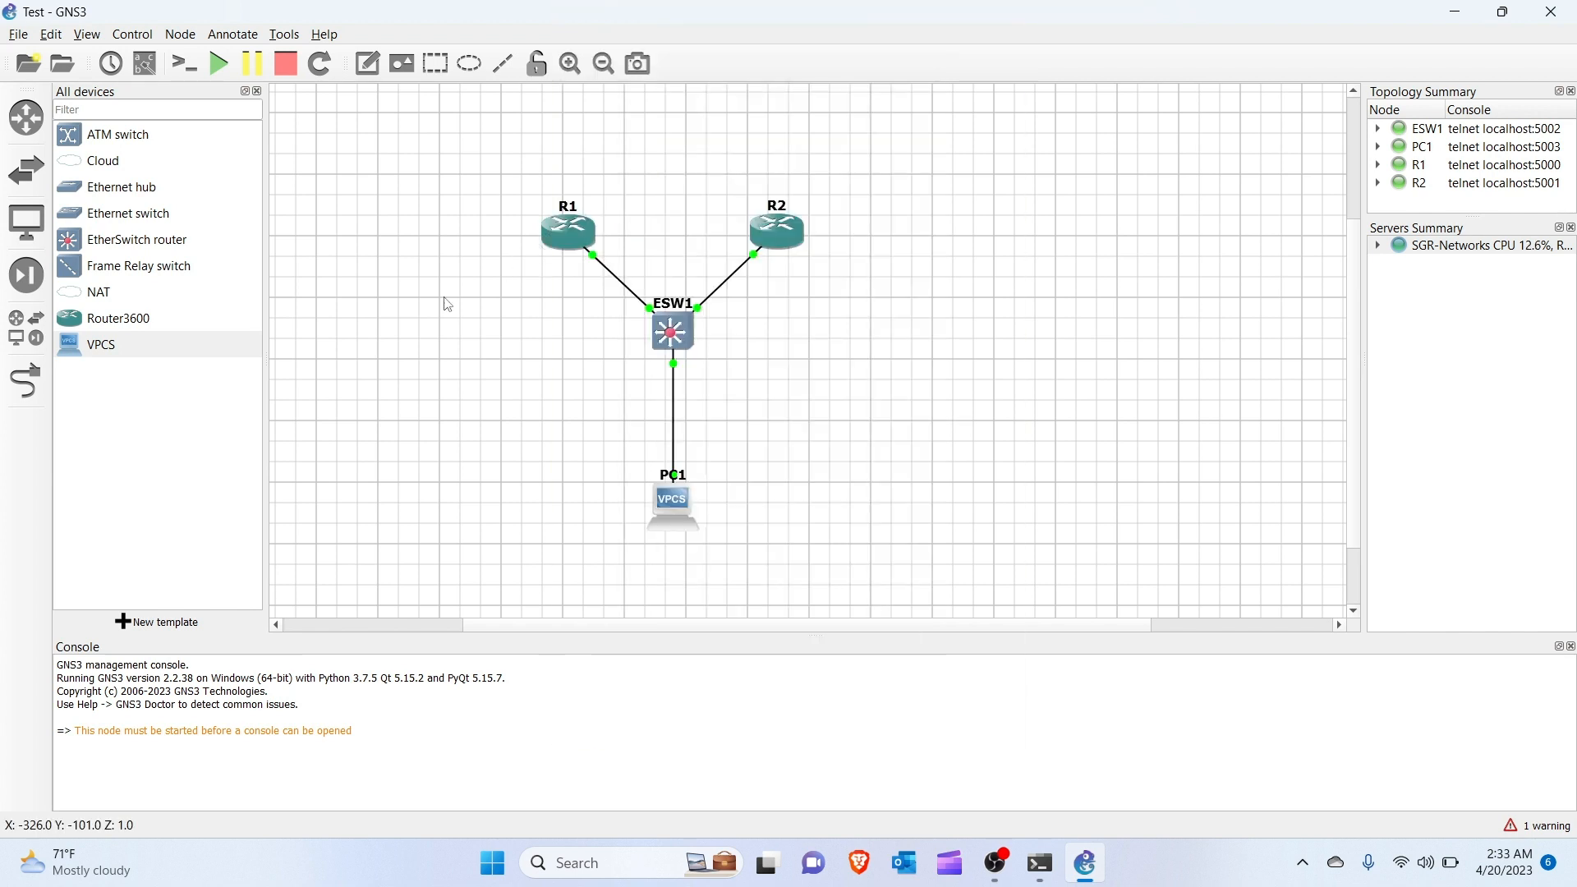
# Open R1's console, enlarge it, bring up its prompt, then minimize it.
pyautogui.click(445, 297)
pyautogui.moveTo(568, 238)
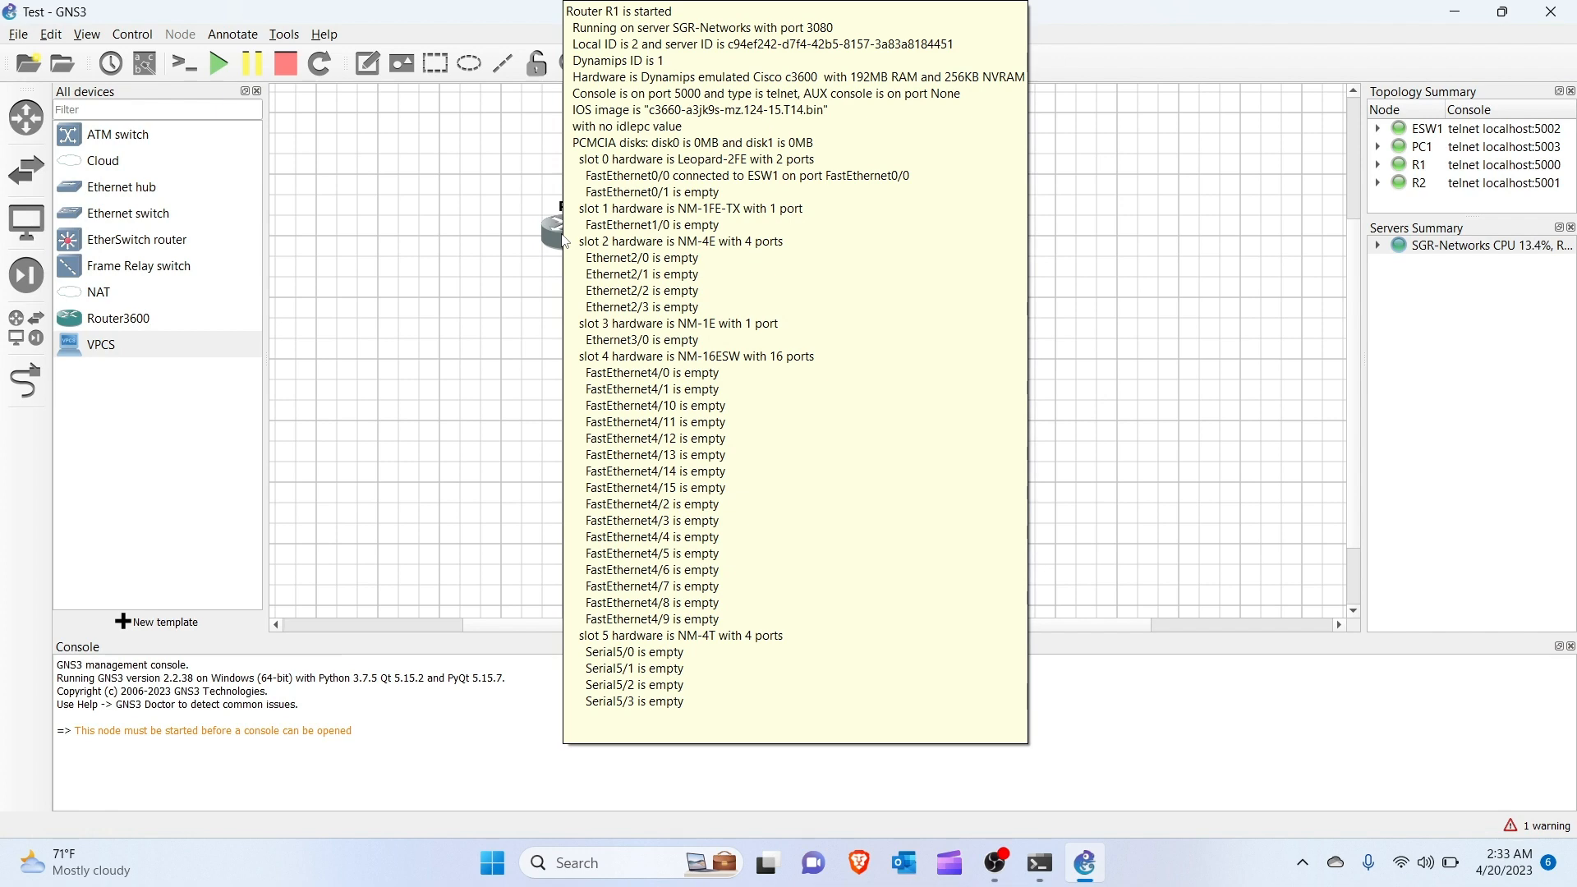
pyautogui.doubleClick(565, 240)
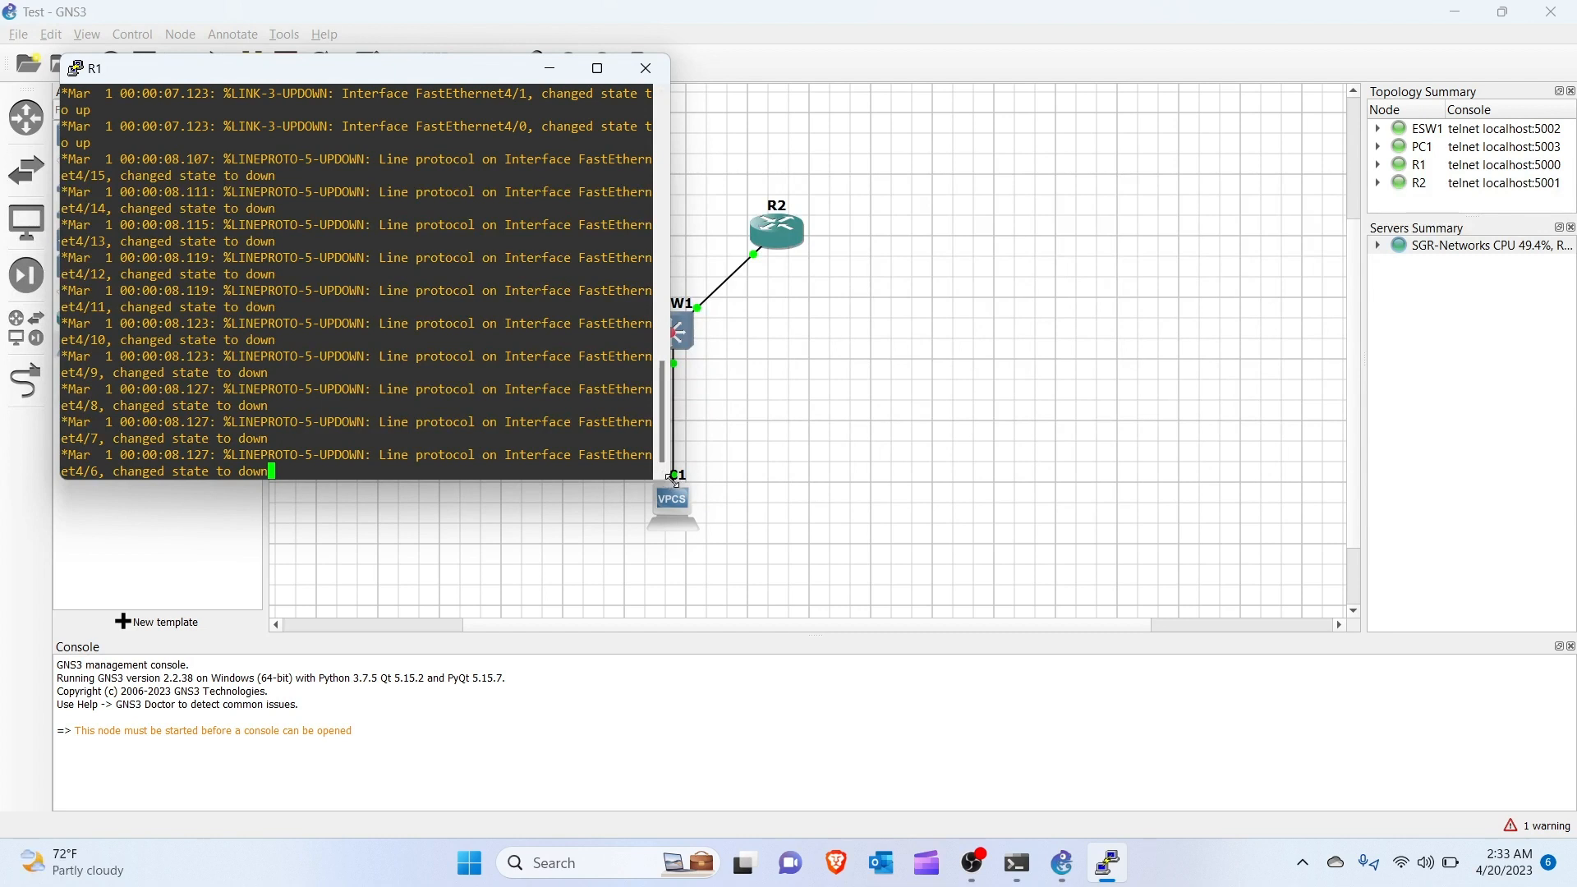
pyautogui.moveTo(668, 479); pyautogui.dragTo(856, 548)
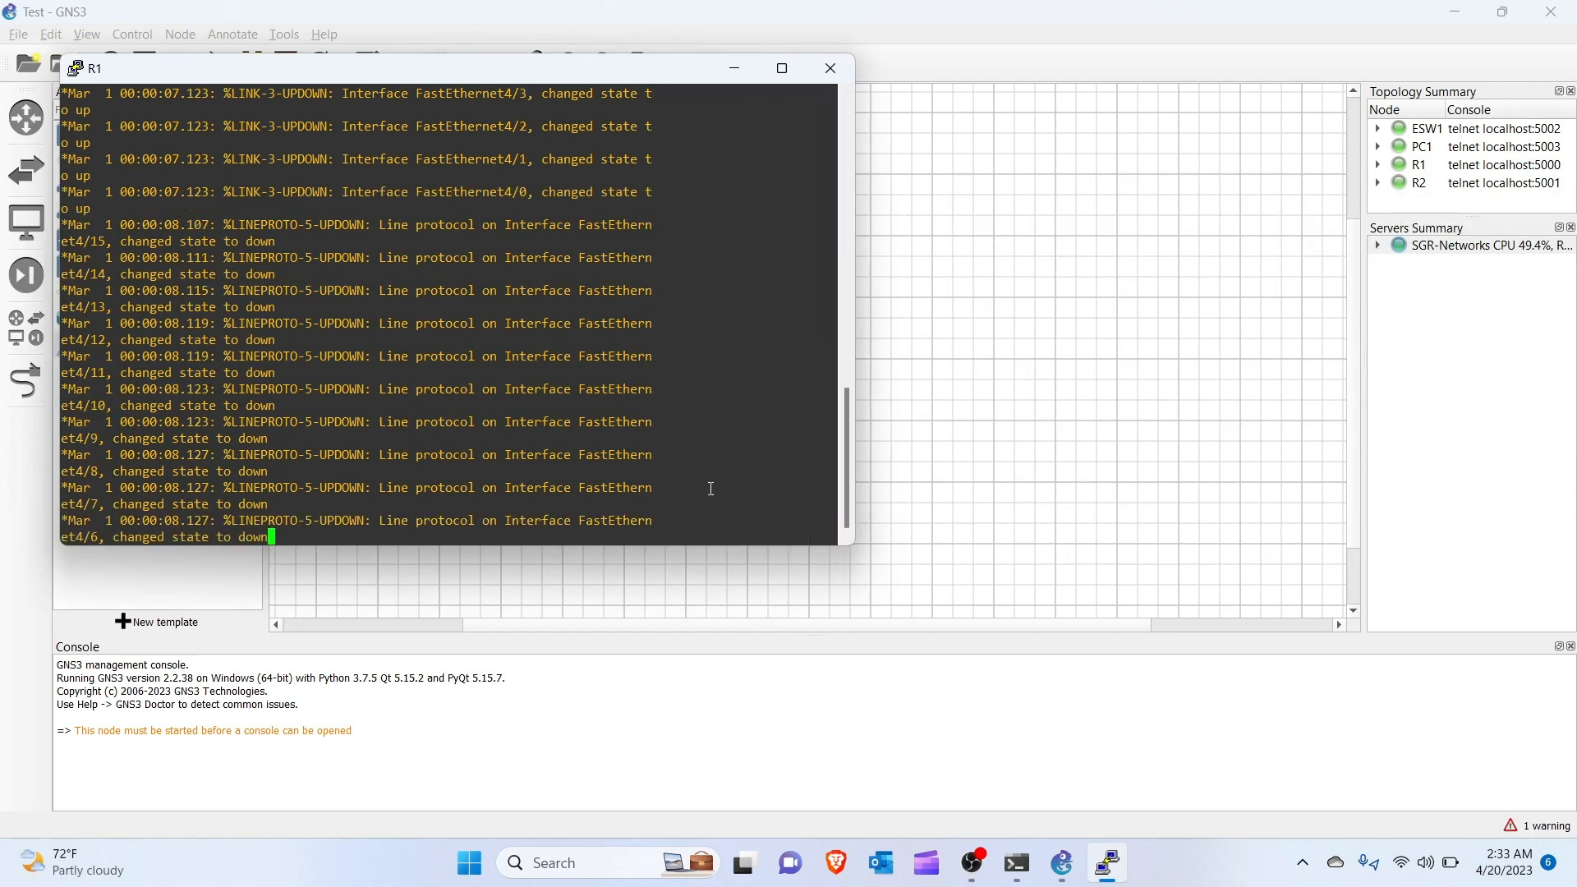
pyautogui.press('Return')
pyautogui.press('Return')
pyautogui.press('Return')
pyautogui.press('Return')
pyautogui.press('Return')
pyautogui.press('Return')
pyautogui.press('Return')
pyautogui.press('Return')
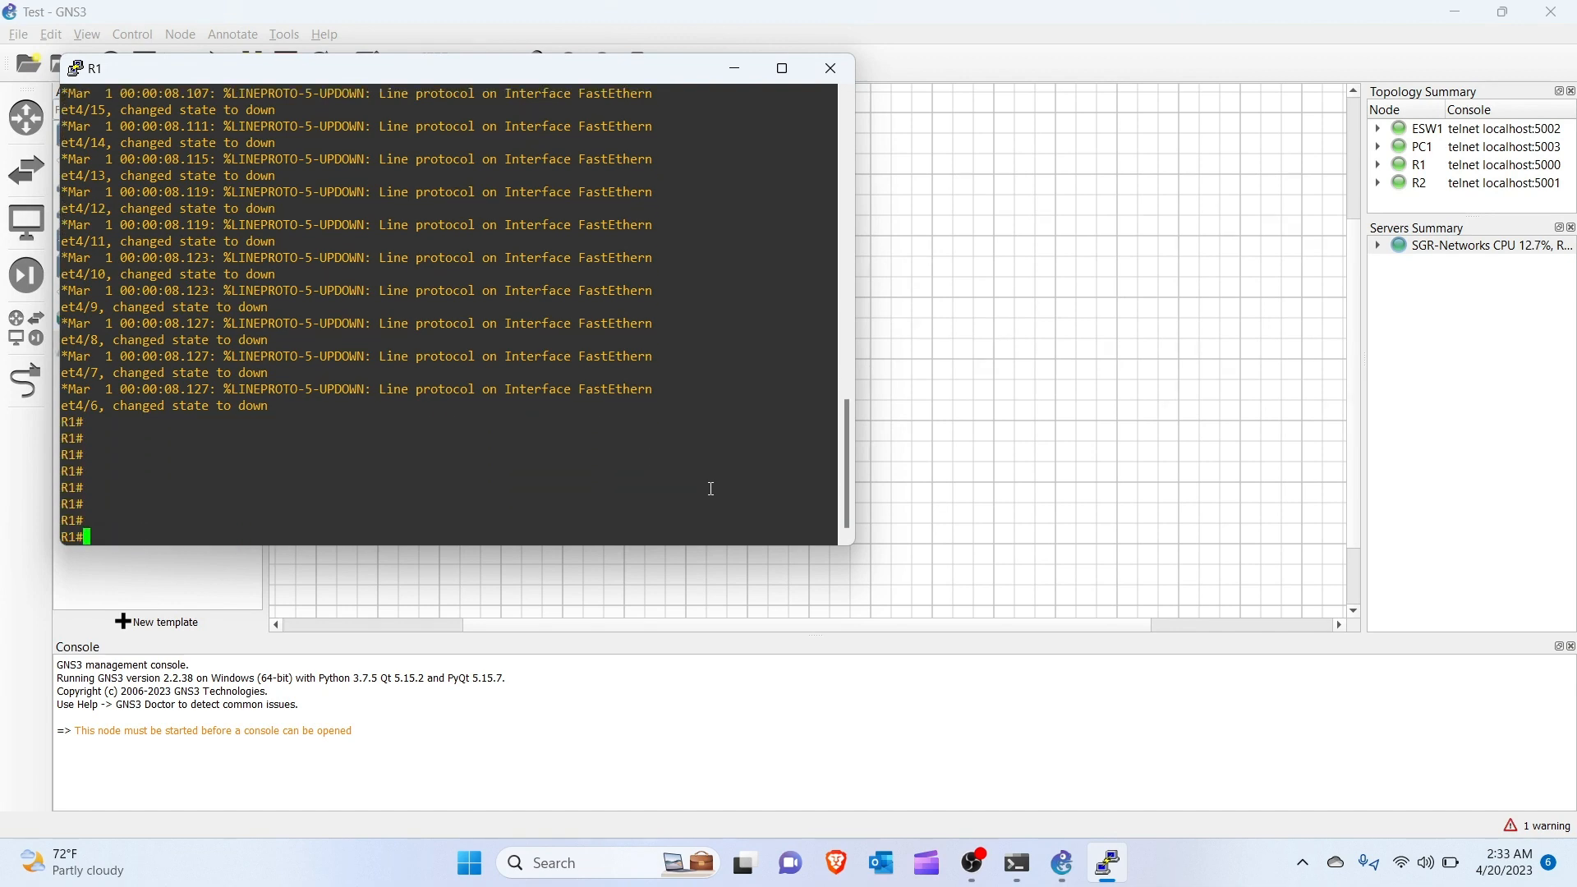
pyautogui.click(735, 68)
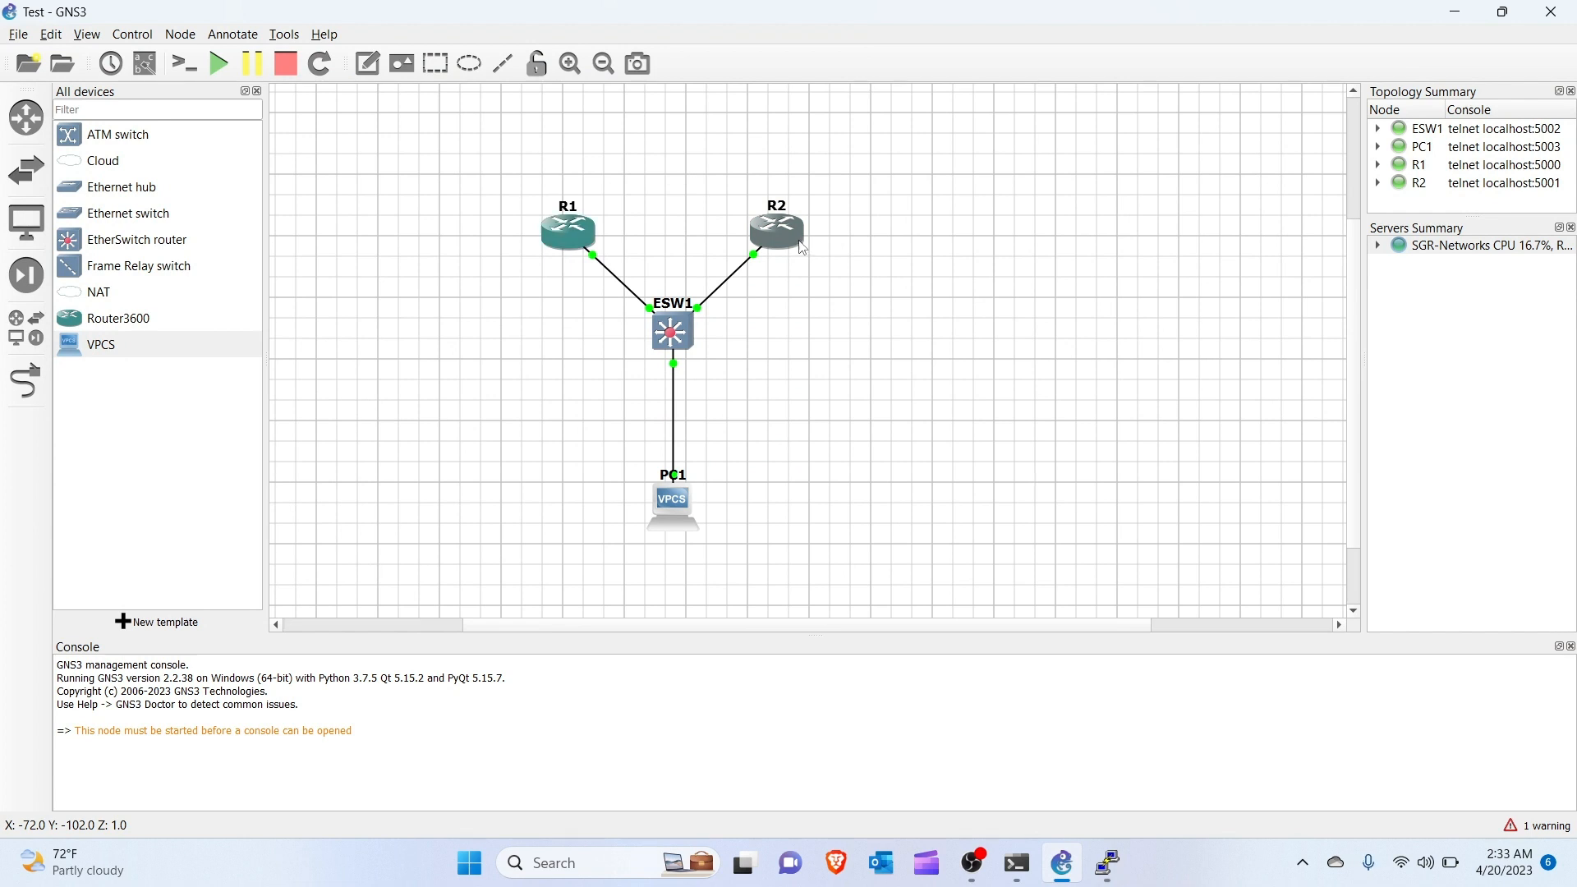
# Open R2's console, bring up its prompt, then minimize it.
pyautogui.doubleClick(801, 245)
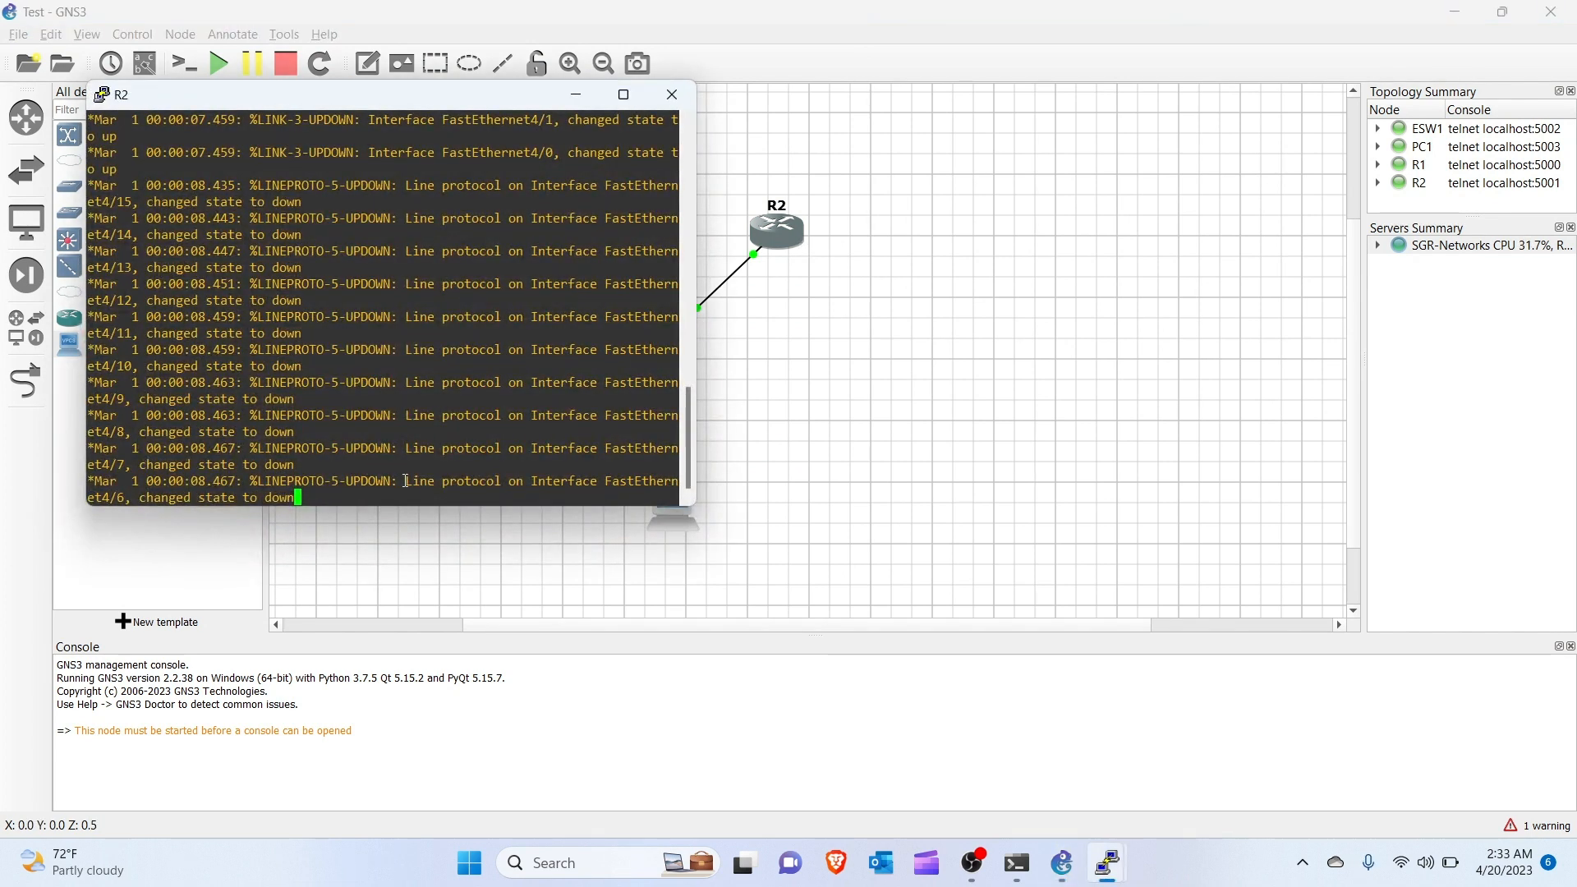
pyautogui.press('Return')
pyautogui.press('Return')
pyautogui.press('Return')
pyautogui.press('Return')
pyautogui.press('Return')
pyautogui.press('Return')
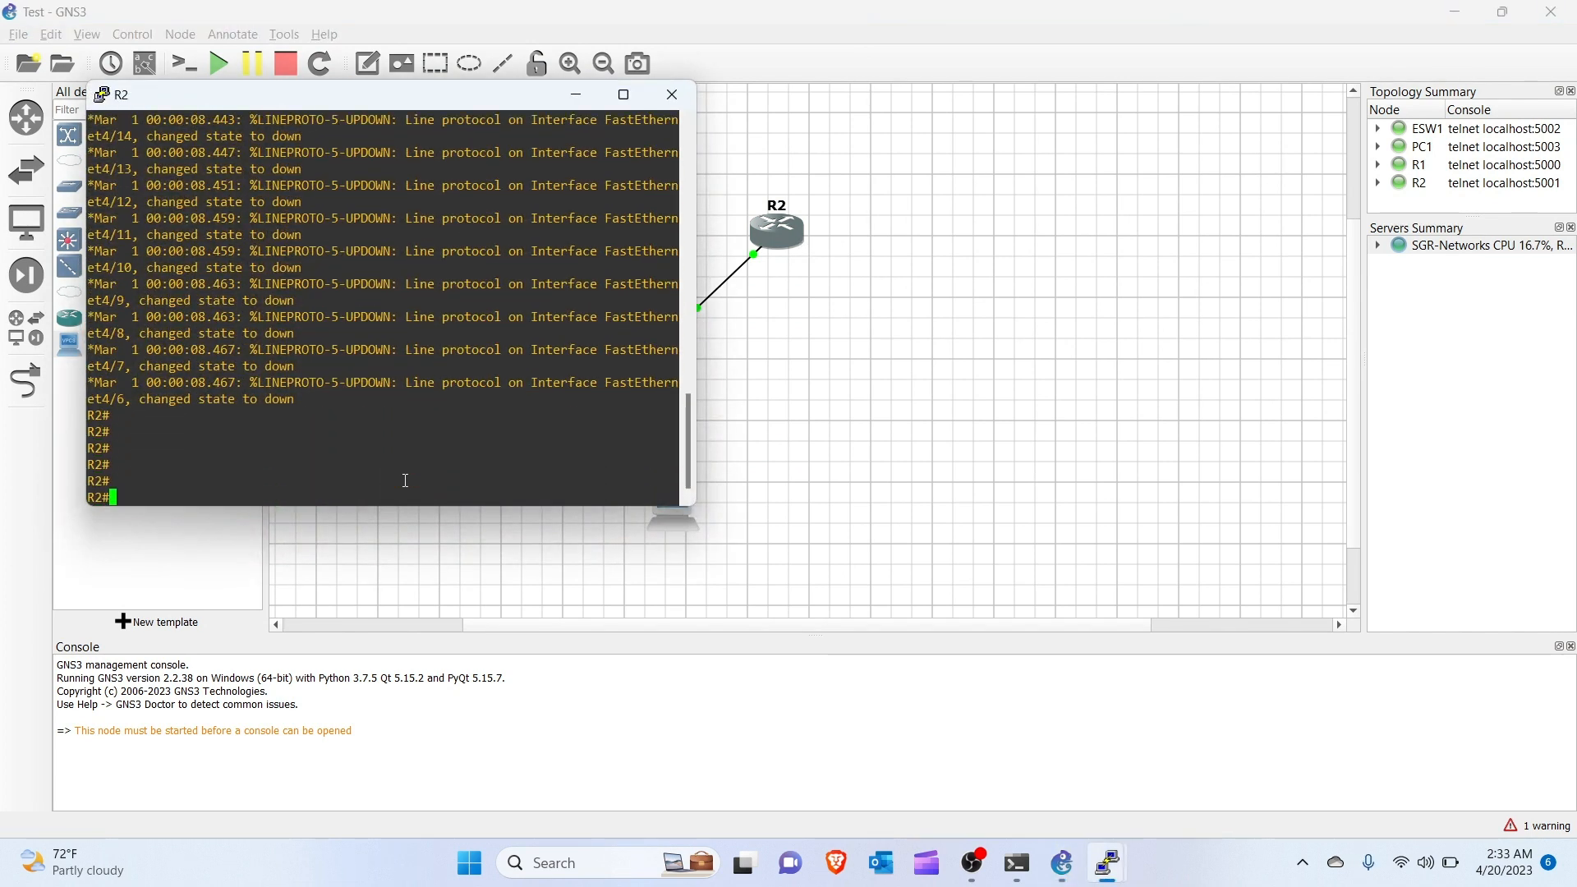
pyautogui.click(576, 96)
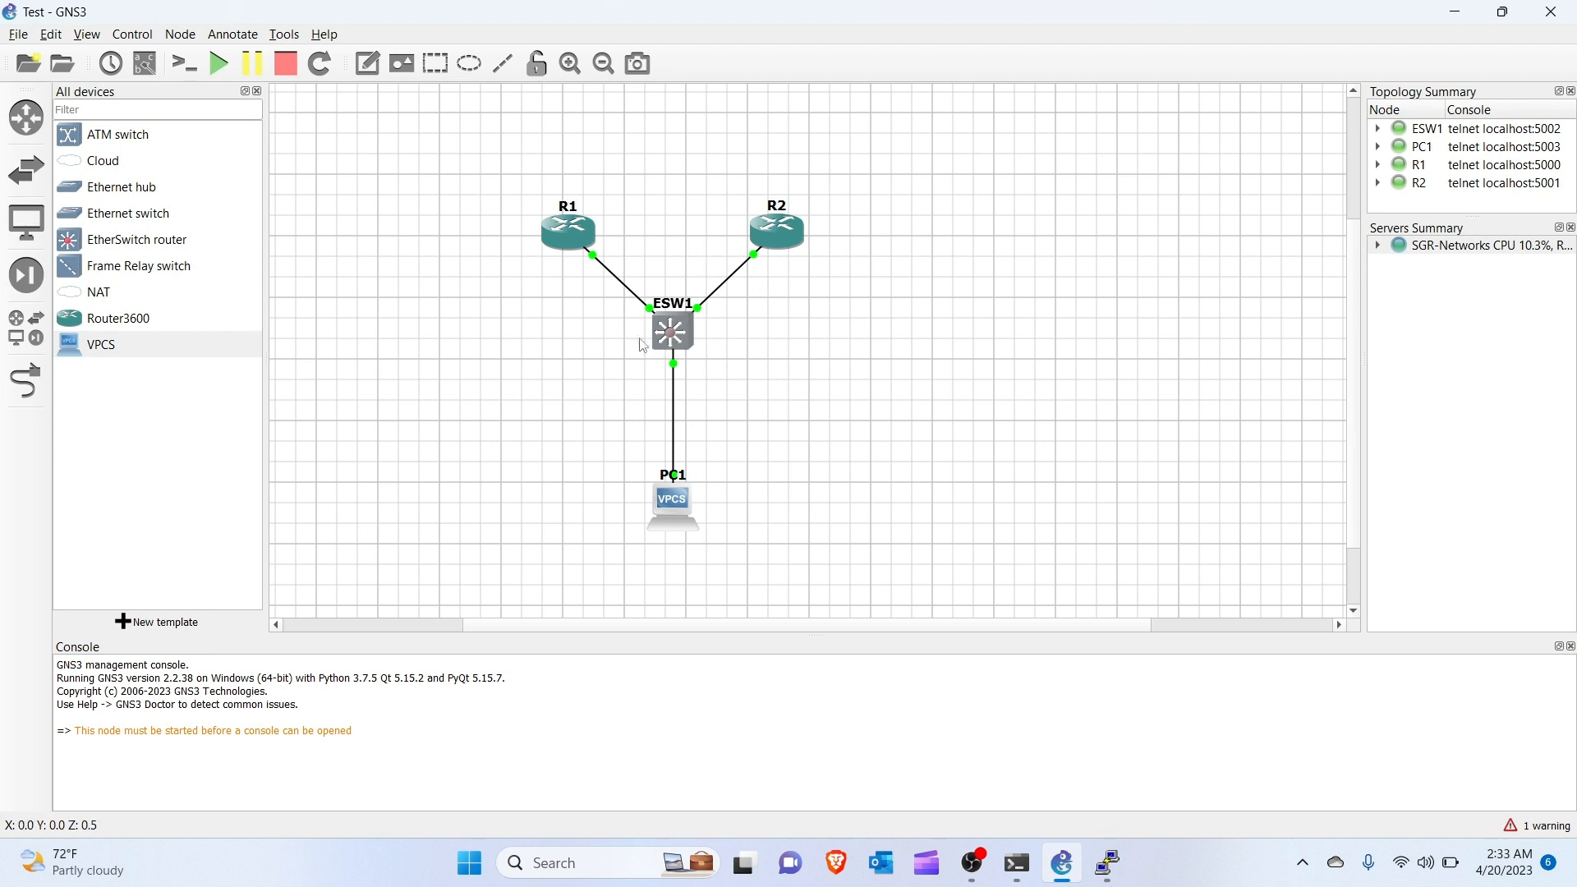
# Open ESW1's console, reach the ESW1# prompt, scroll the banner, and close it.
pyautogui.doubleClick(680, 333)
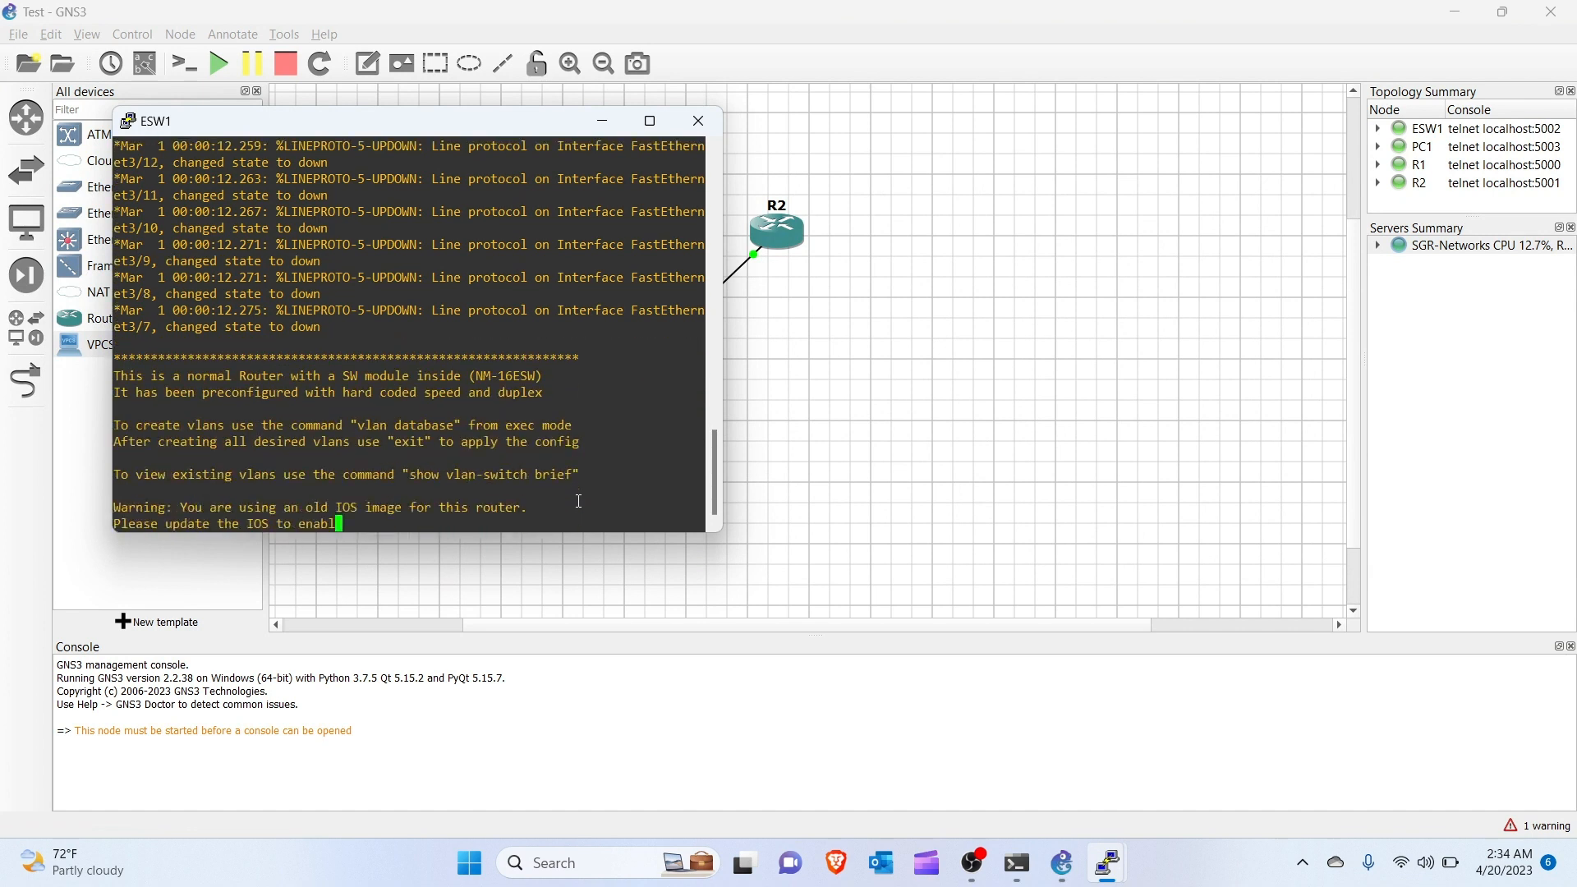
pyautogui.press('Return')
pyautogui.press('Return')
pyautogui.press('Return')
pyautogui.press('Return')
pyautogui.press('Return')
pyautogui.press('Return')
pyautogui.press('Return')
pyautogui.press('Return')
pyautogui.press('Return')
pyautogui.press('Return')
pyautogui.press('Return')
pyautogui.press('Return')
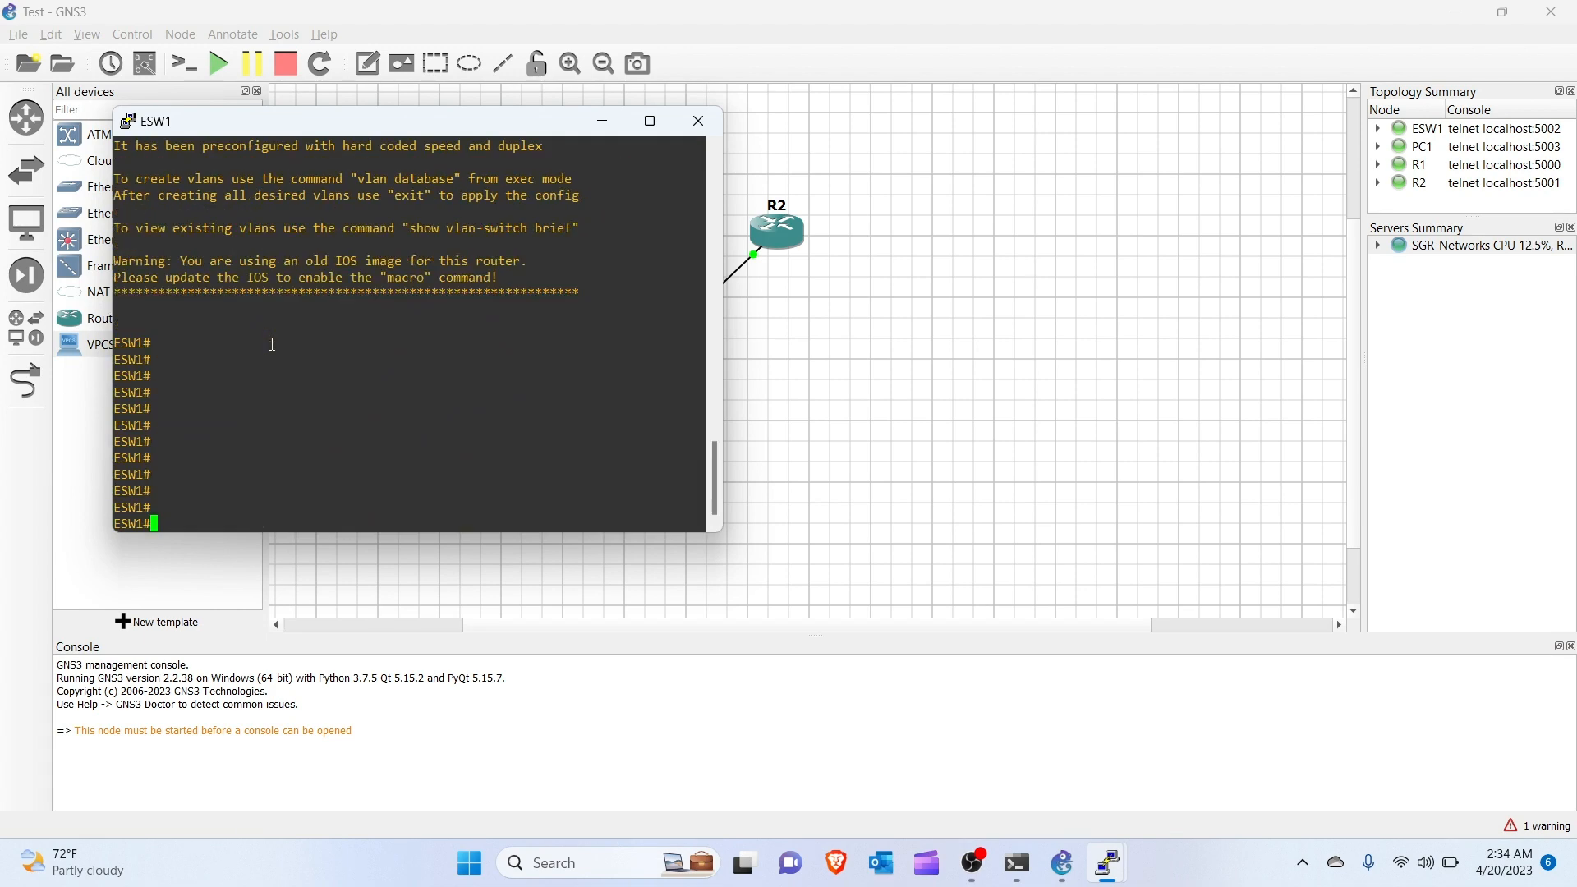
pyautogui.scroll(3, 346, 229)
pyautogui.scroll(-3, 350, 228)
pyautogui.scroll(4, 373, 205)
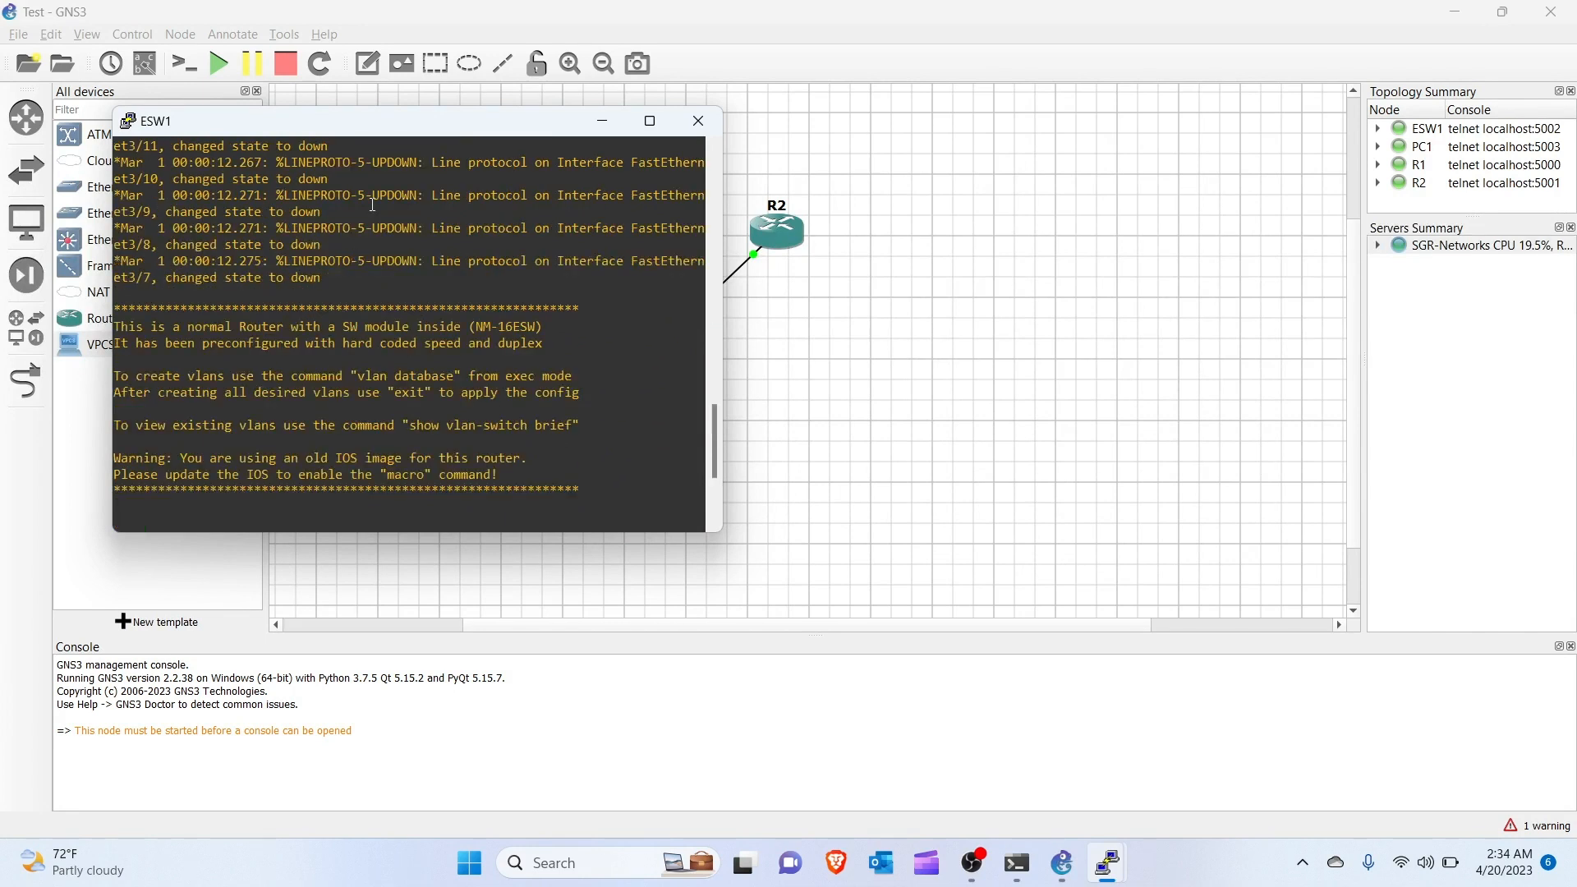
pyautogui.scroll(-4, 373, 205)
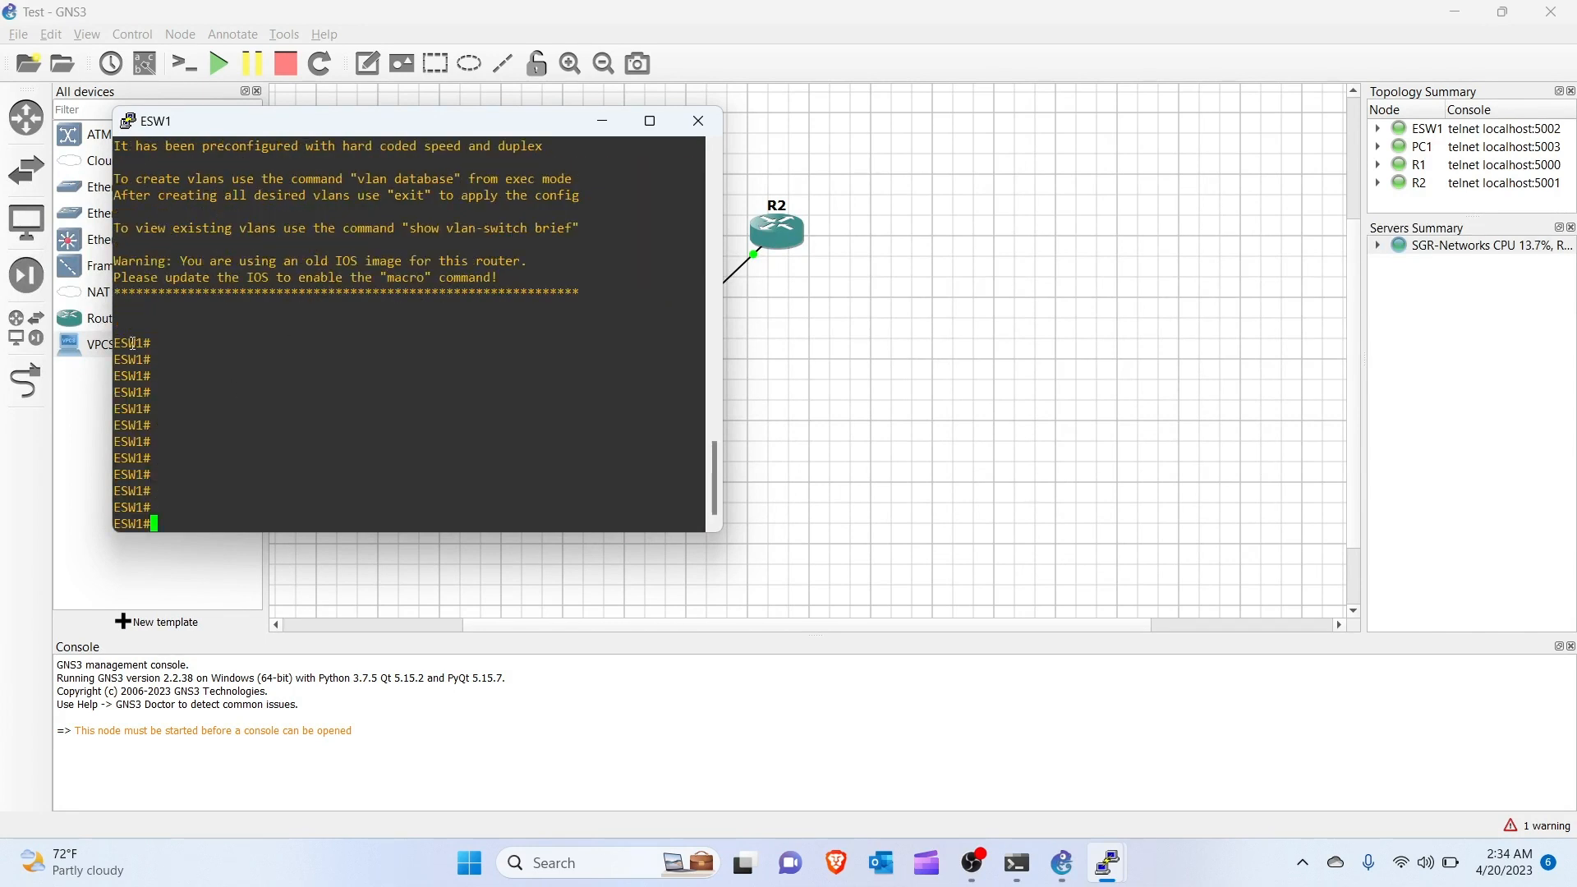
pyautogui.moveTo(120, 344); pyautogui.dragTo(151, 343)
pyautogui.click(134, 332)
pyautogui.click(697, 122)
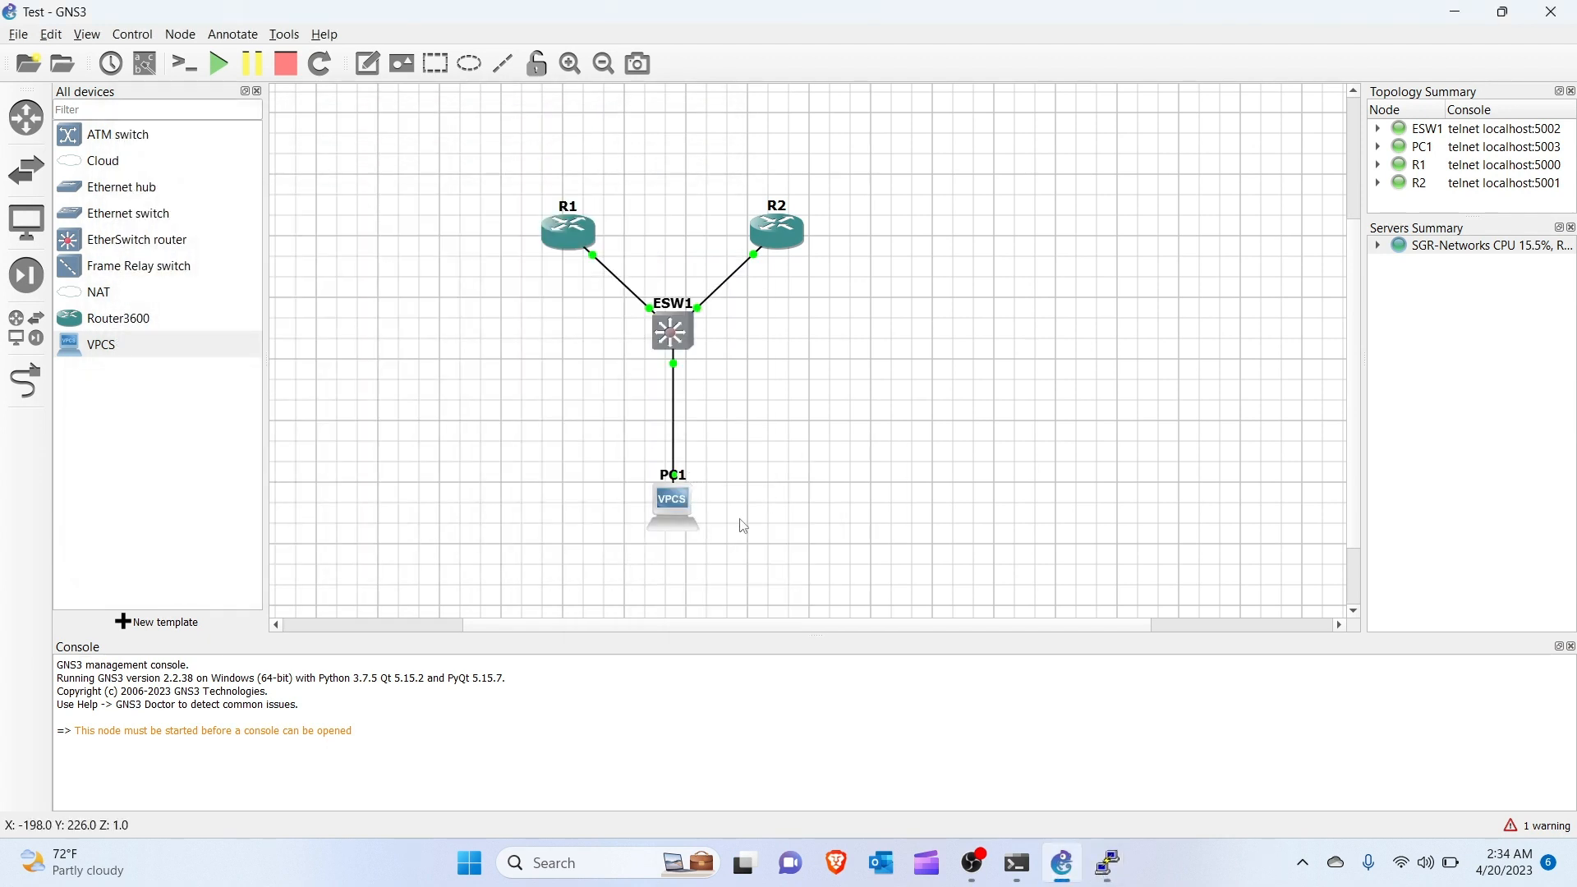
# Open PC1's VPCS console, get a PC1> prompt, move it aside, and minimize it.
pyautogui.moveTo(813, 399); pyautogui.dragTo(749, 455)
pyautogui.click(688, 505)
pyautogui.doubleClick(661, 504)
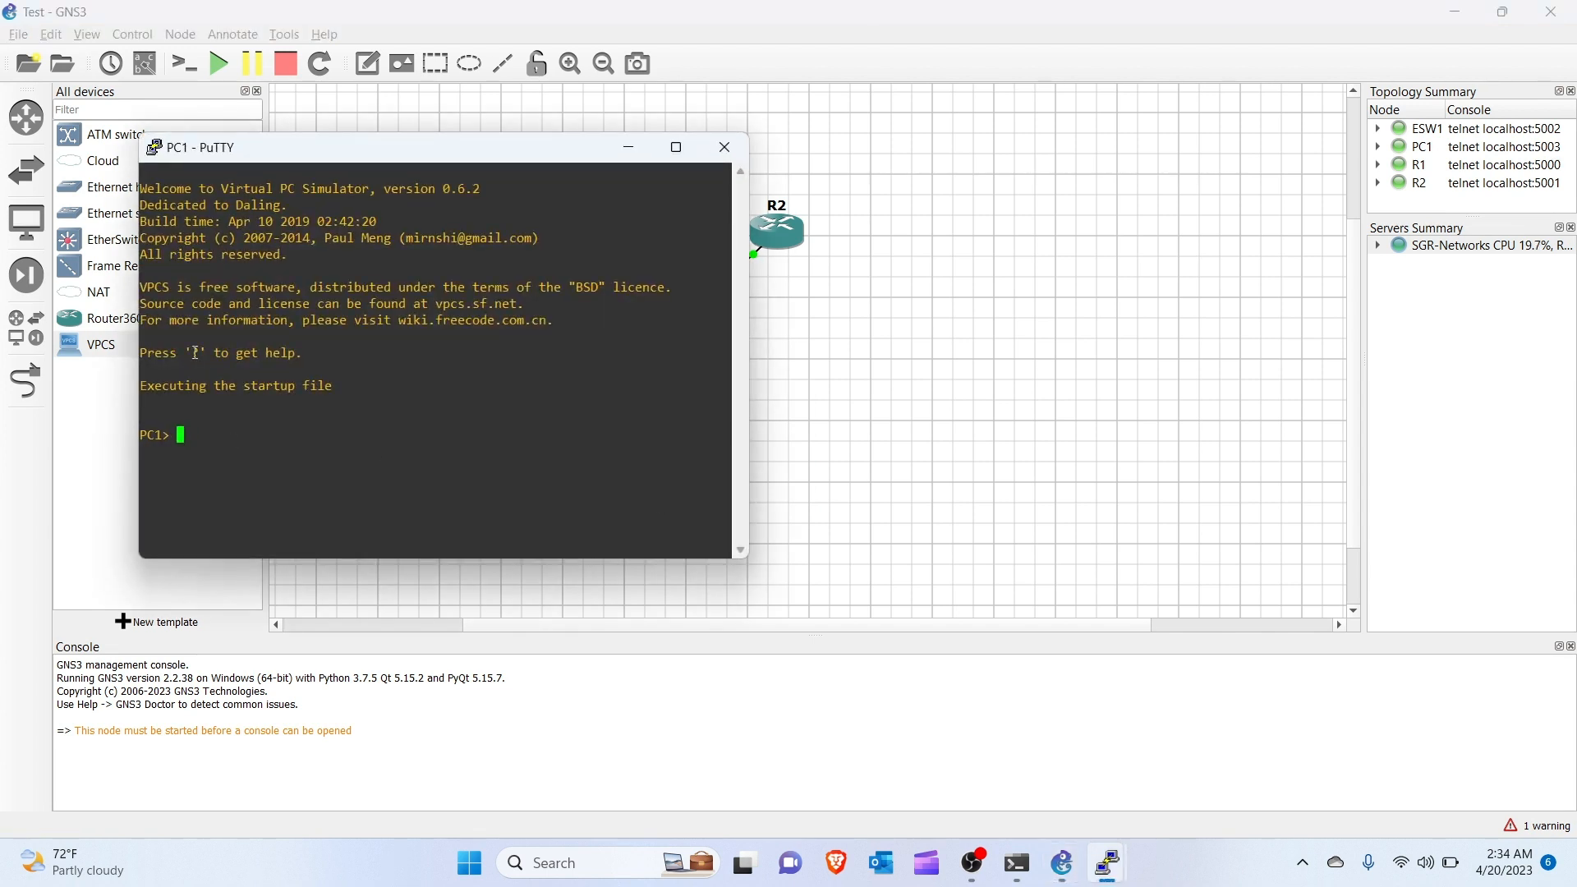
pyautogui.press('Return')
pyautogui.press('Return')
pyautogui.press('Return')
pyautogui.moveTo(555, 153); pyautogui.dragTo(412, 264)
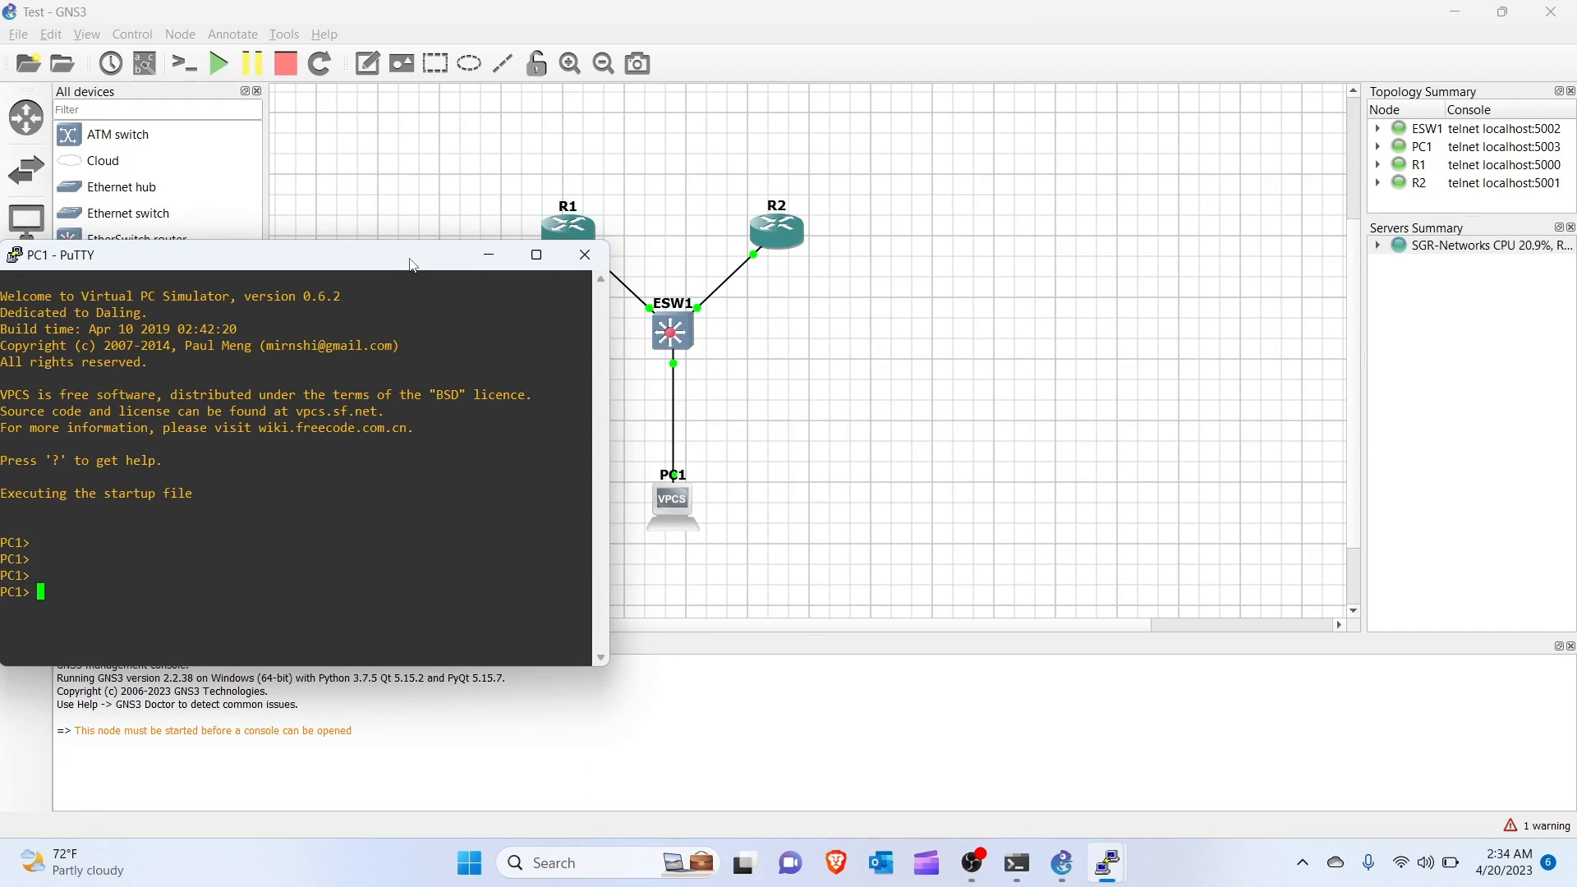
pyautogui.click(489, 255)
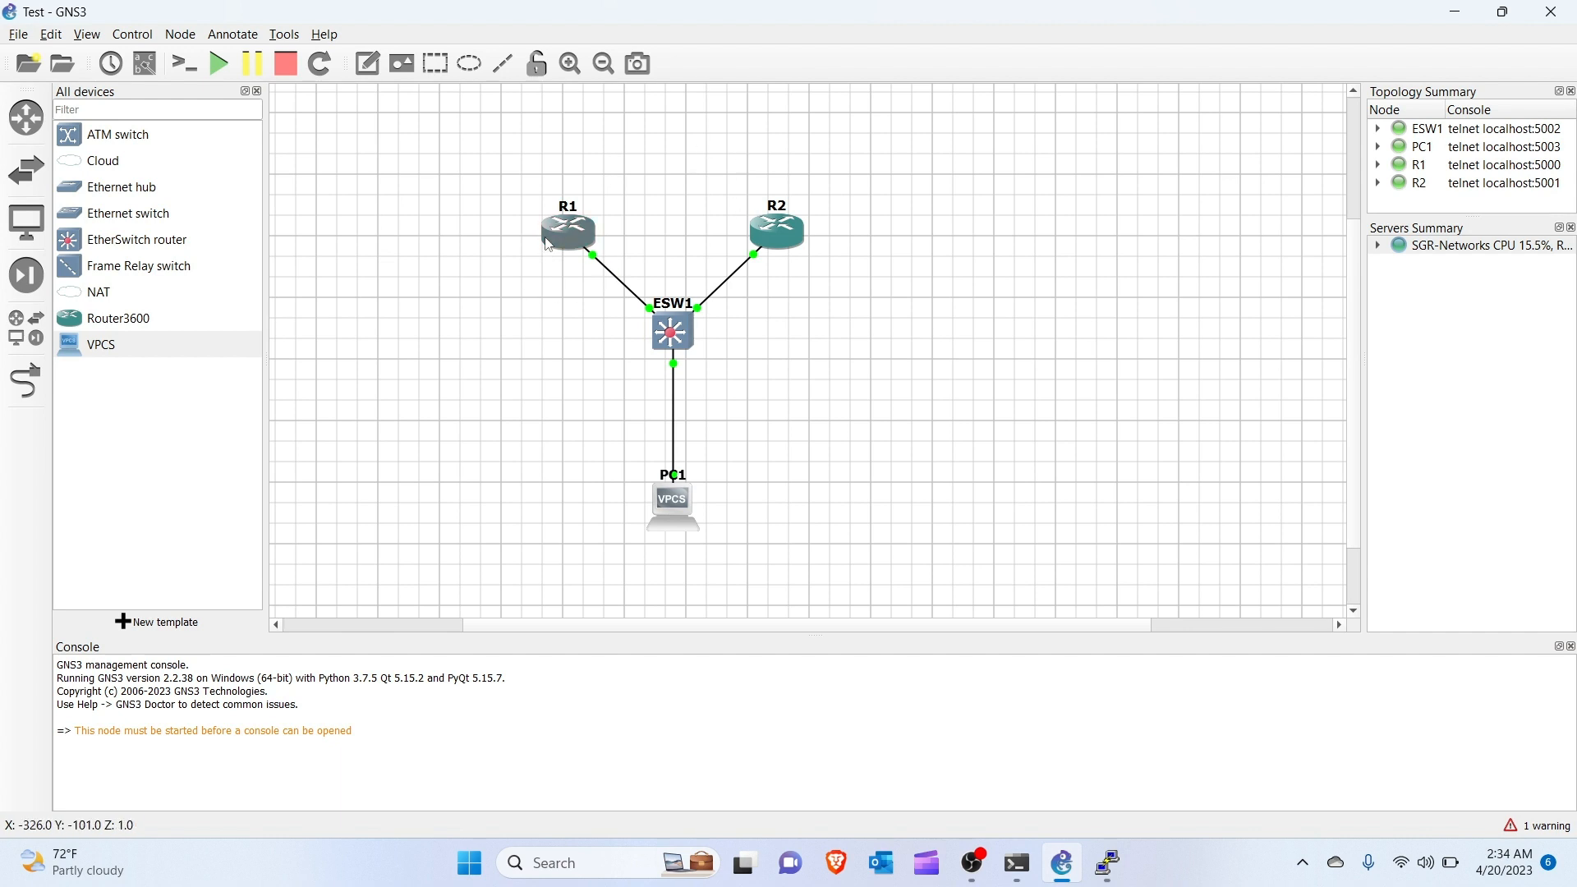
pyautogui.click(406, 376)
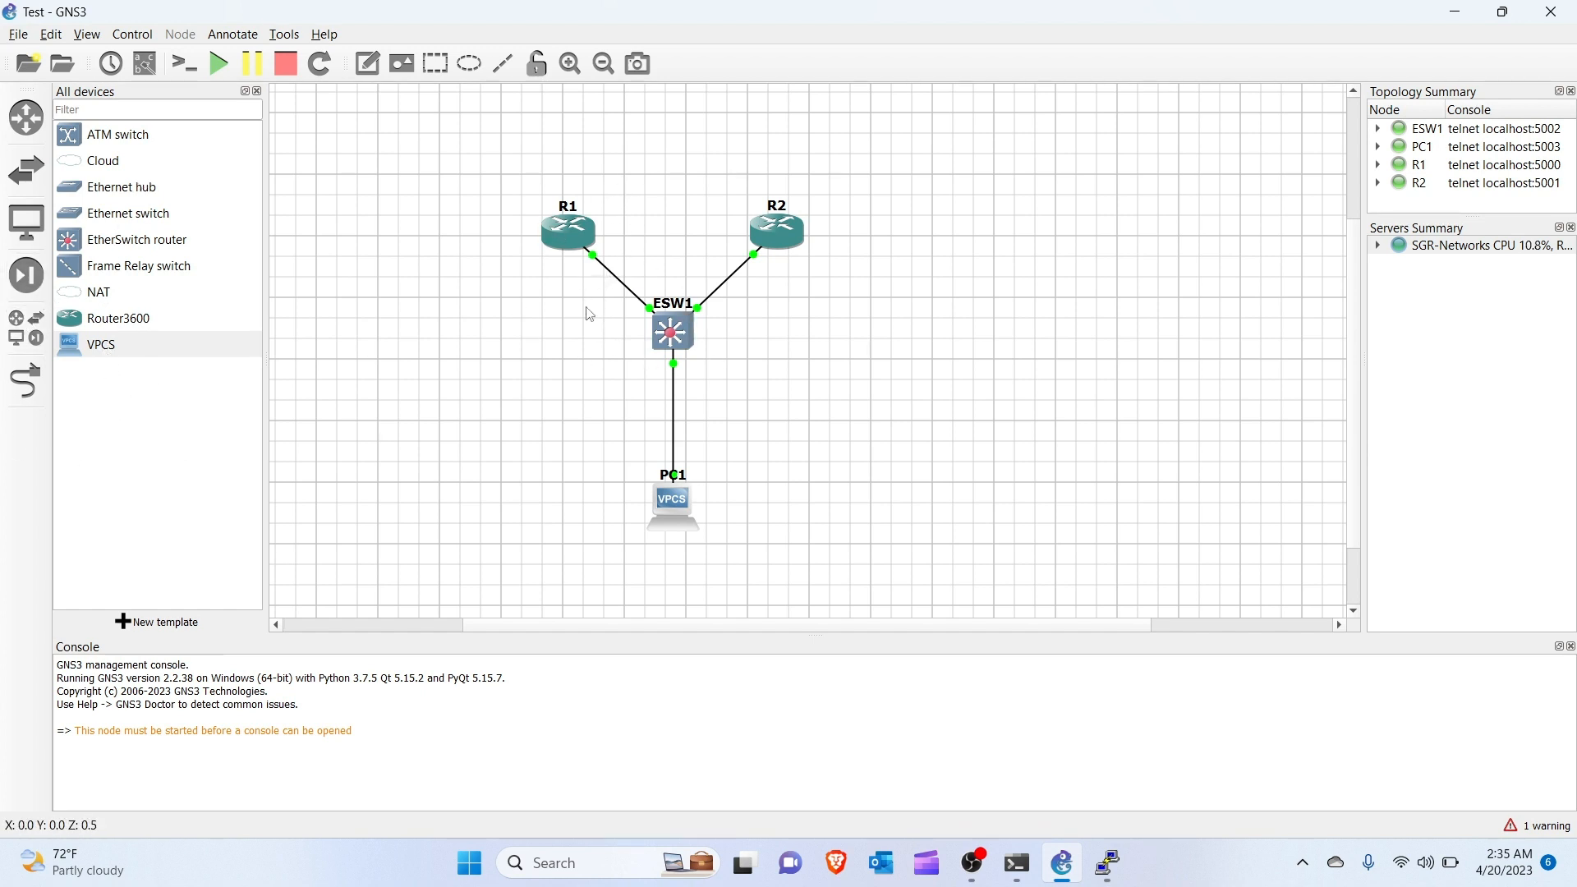
pyautogui.click(13, 35)
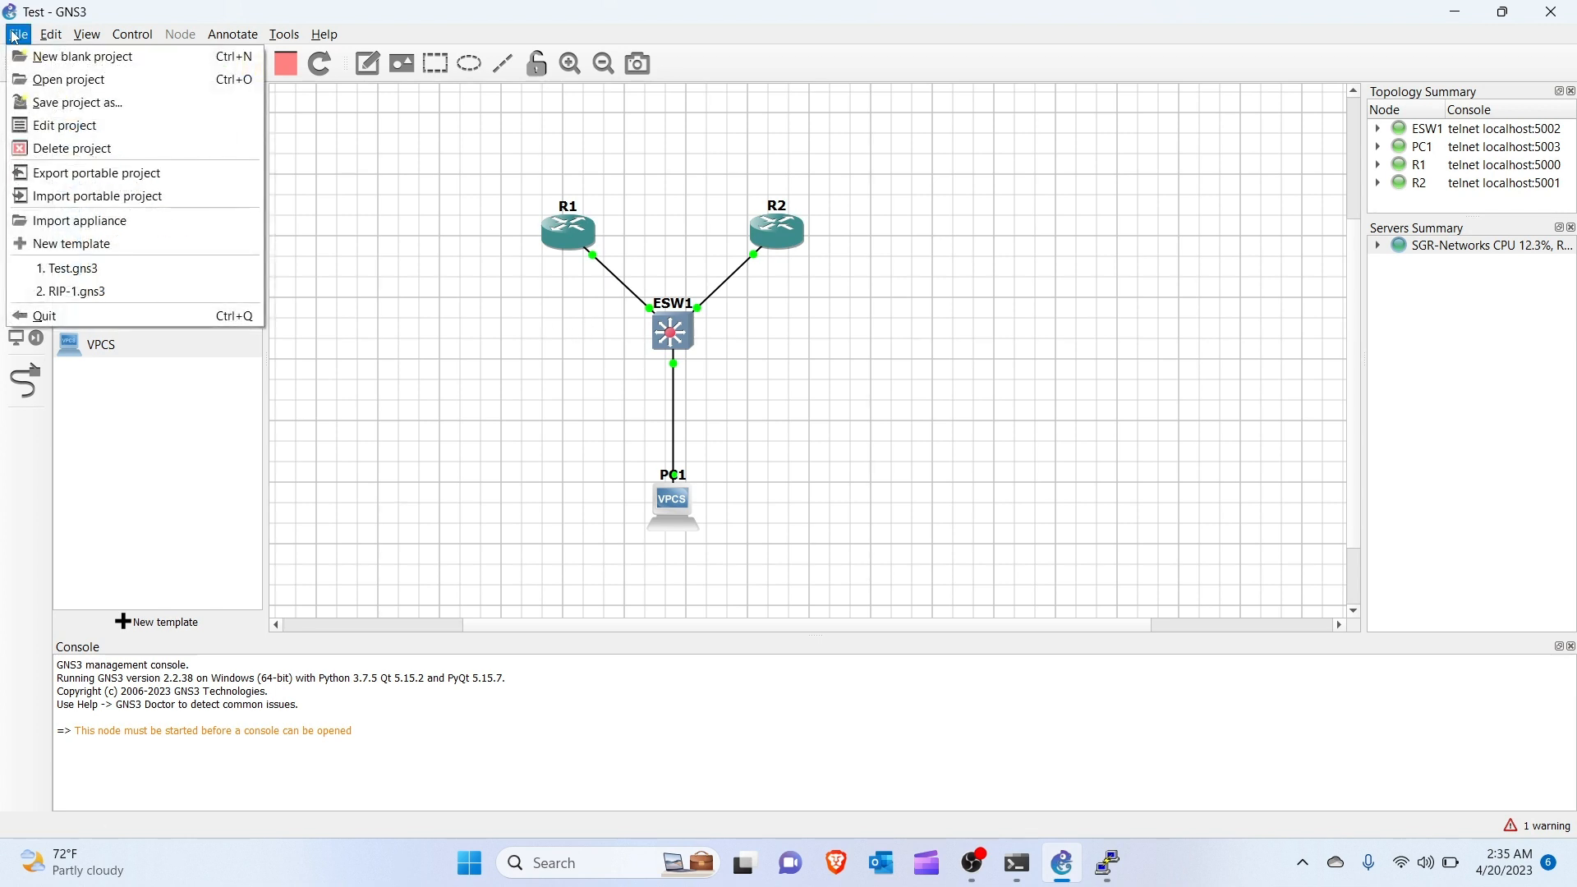
pyautogui.click(13, 35)
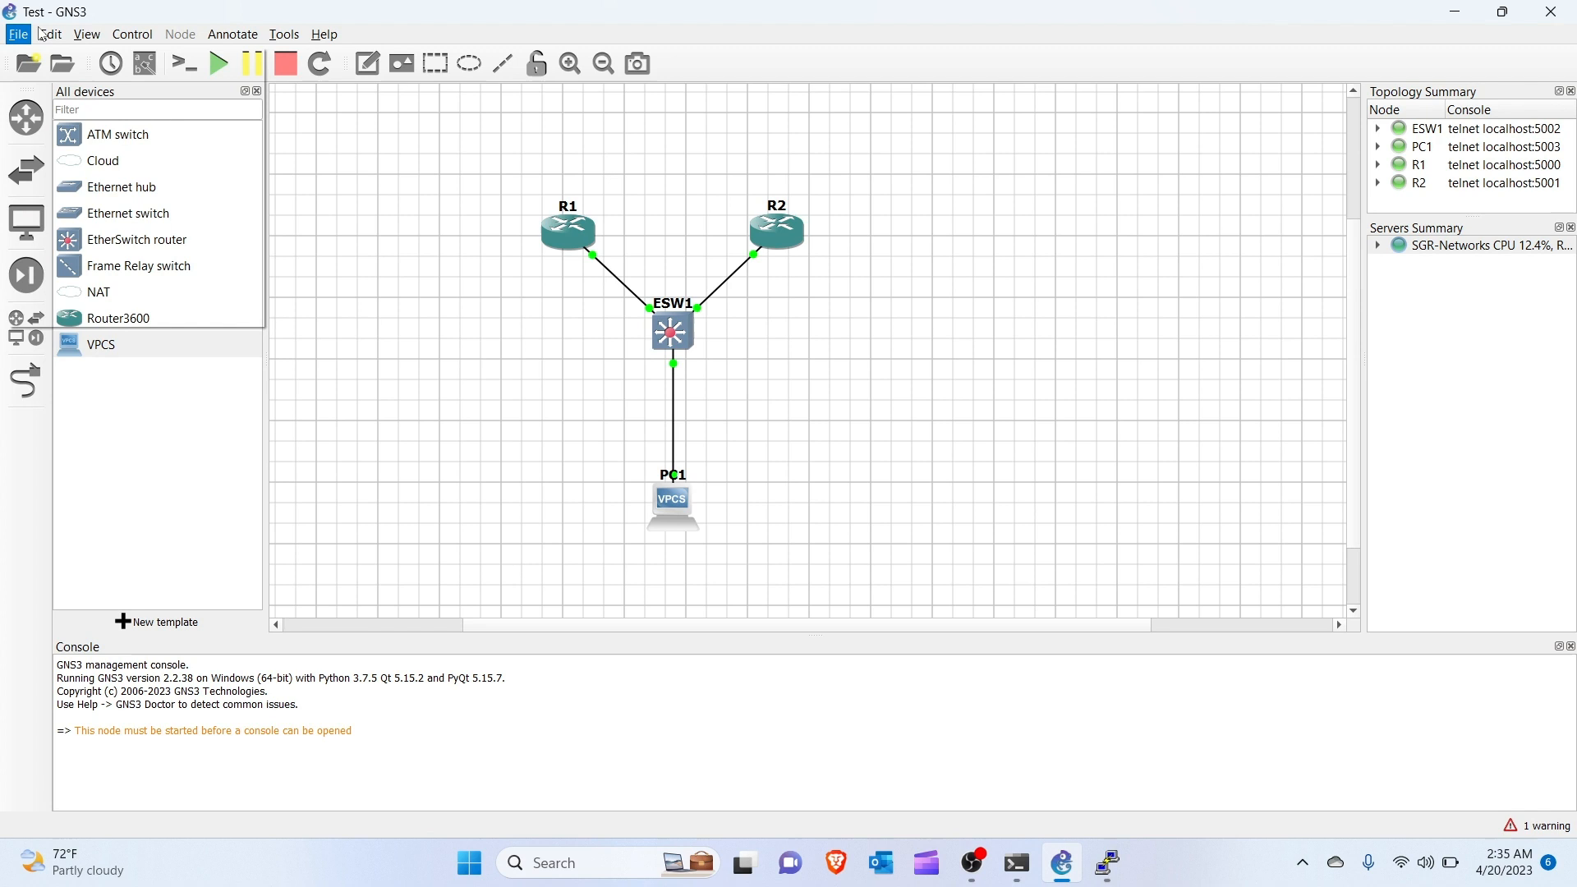
pyautogui.click(98, 35)
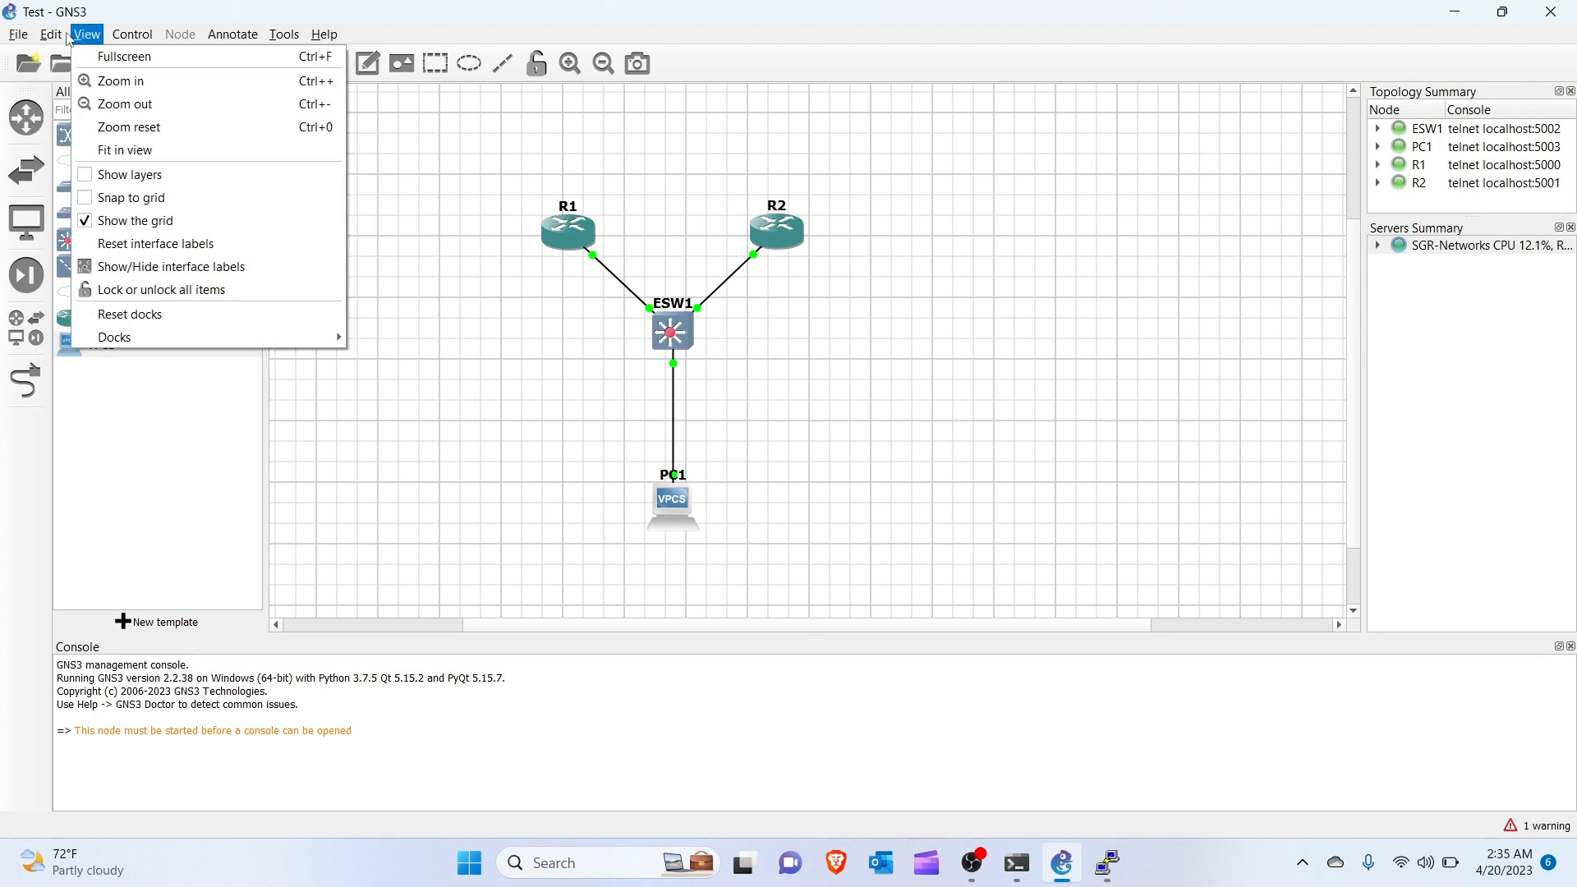
pyautogui.click(156, 37)
pyautogui.click(221, 37)
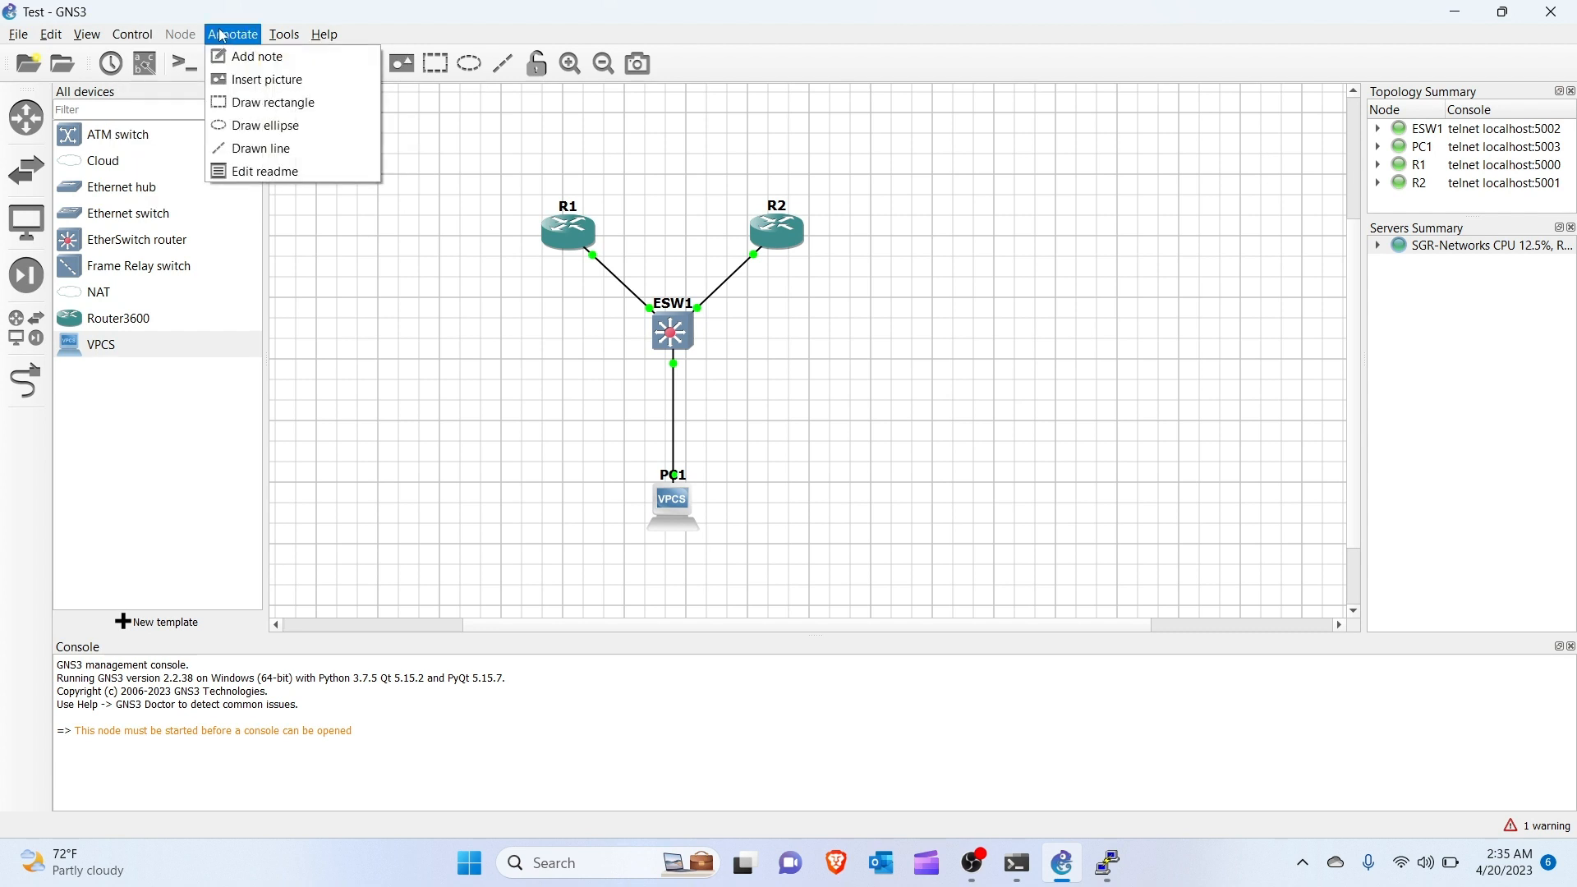
pyautogui.moveTo(284, 37)
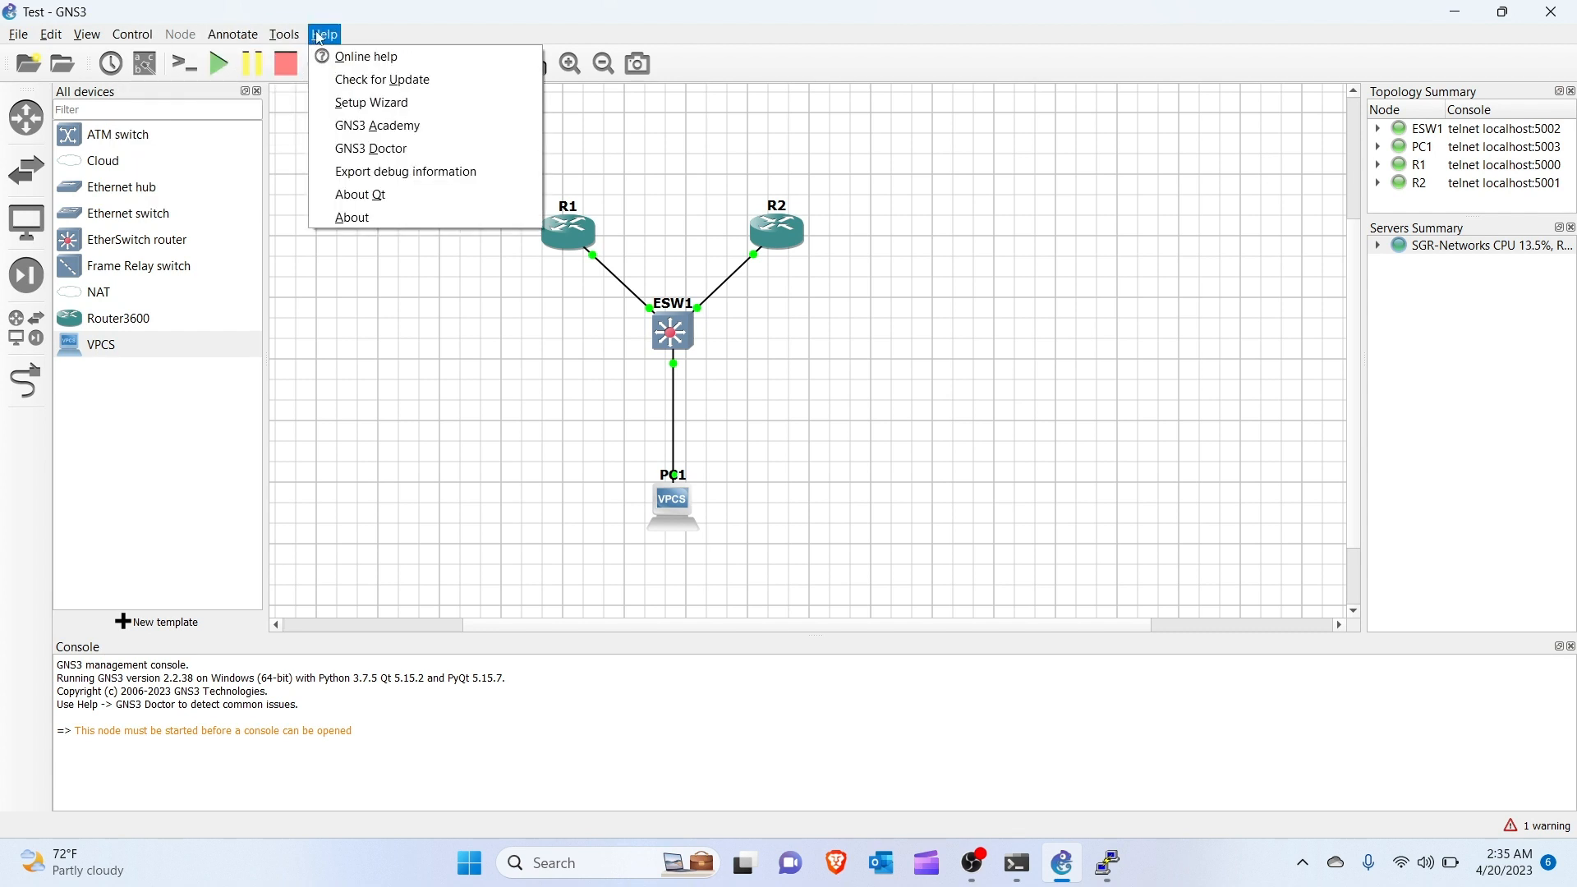
pyautogui.click(428, 330)
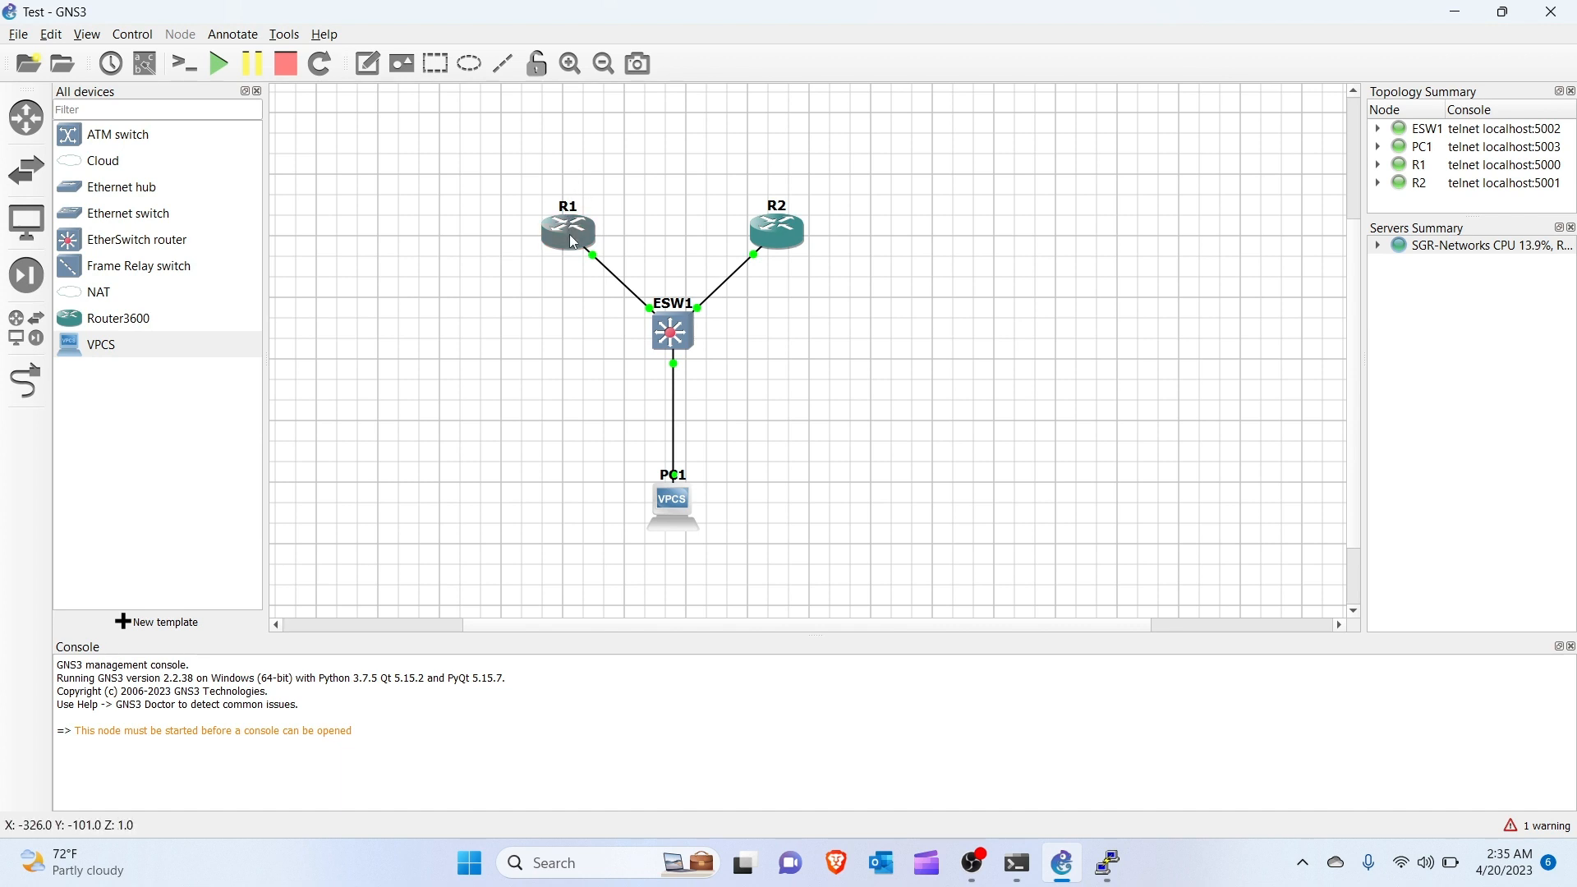
# Nudge R1 up and left, and move R2 up and to the right.
pyautogui.moveTo(574, 242); pyautogui.dragTo(561, 233)
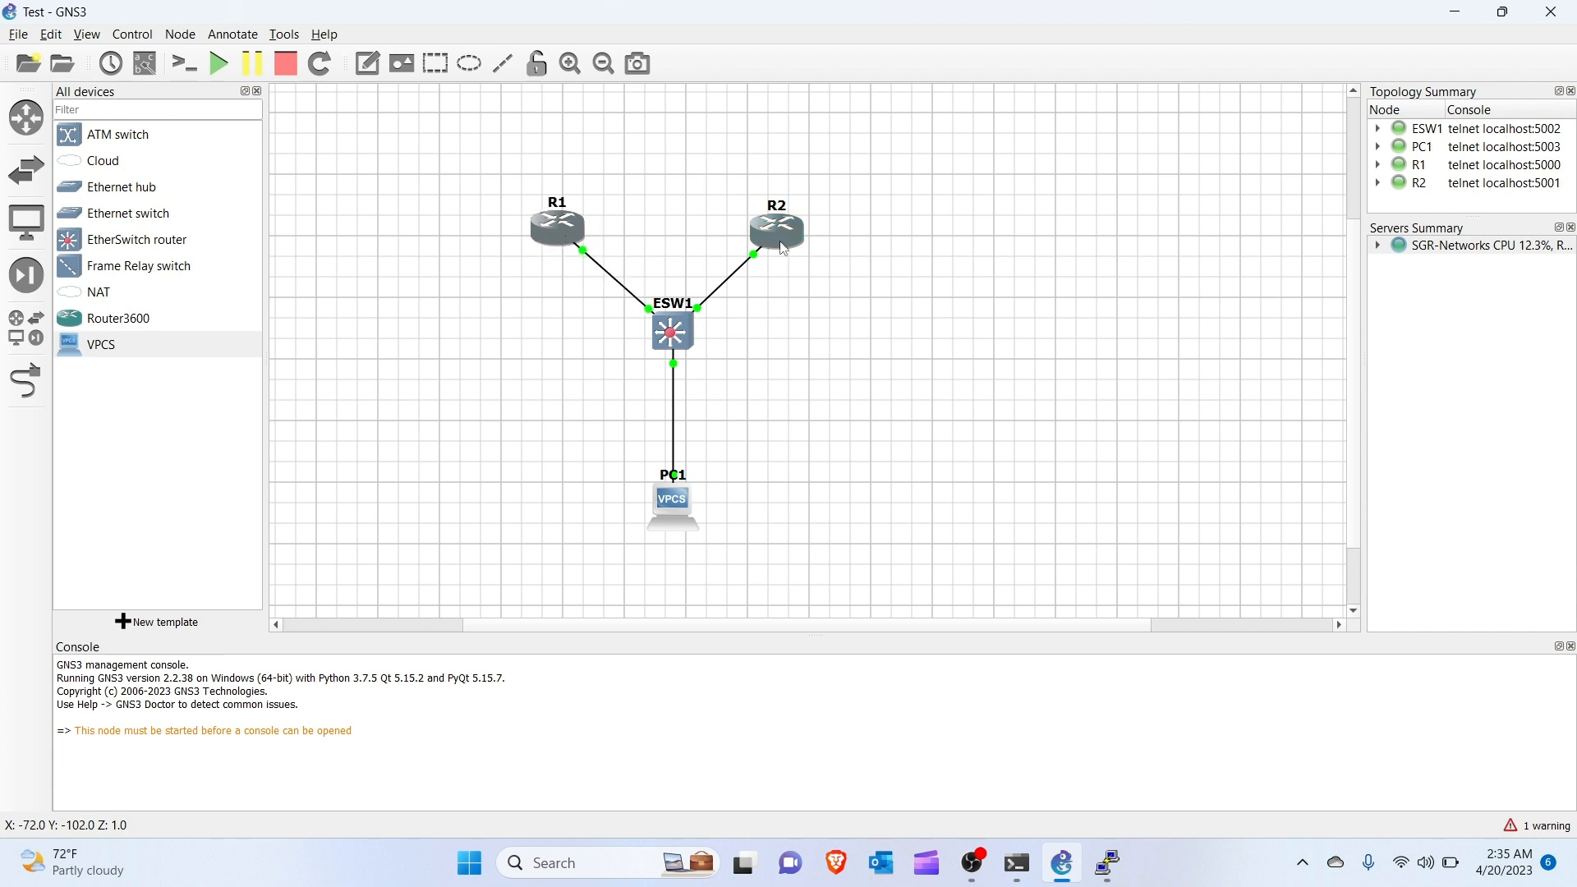
pyautogui.click(785, 248)
pyautogui.moveTo(785, 248); pyautogui.dragTo(806, 239)
pyautogui.click(571, 222)
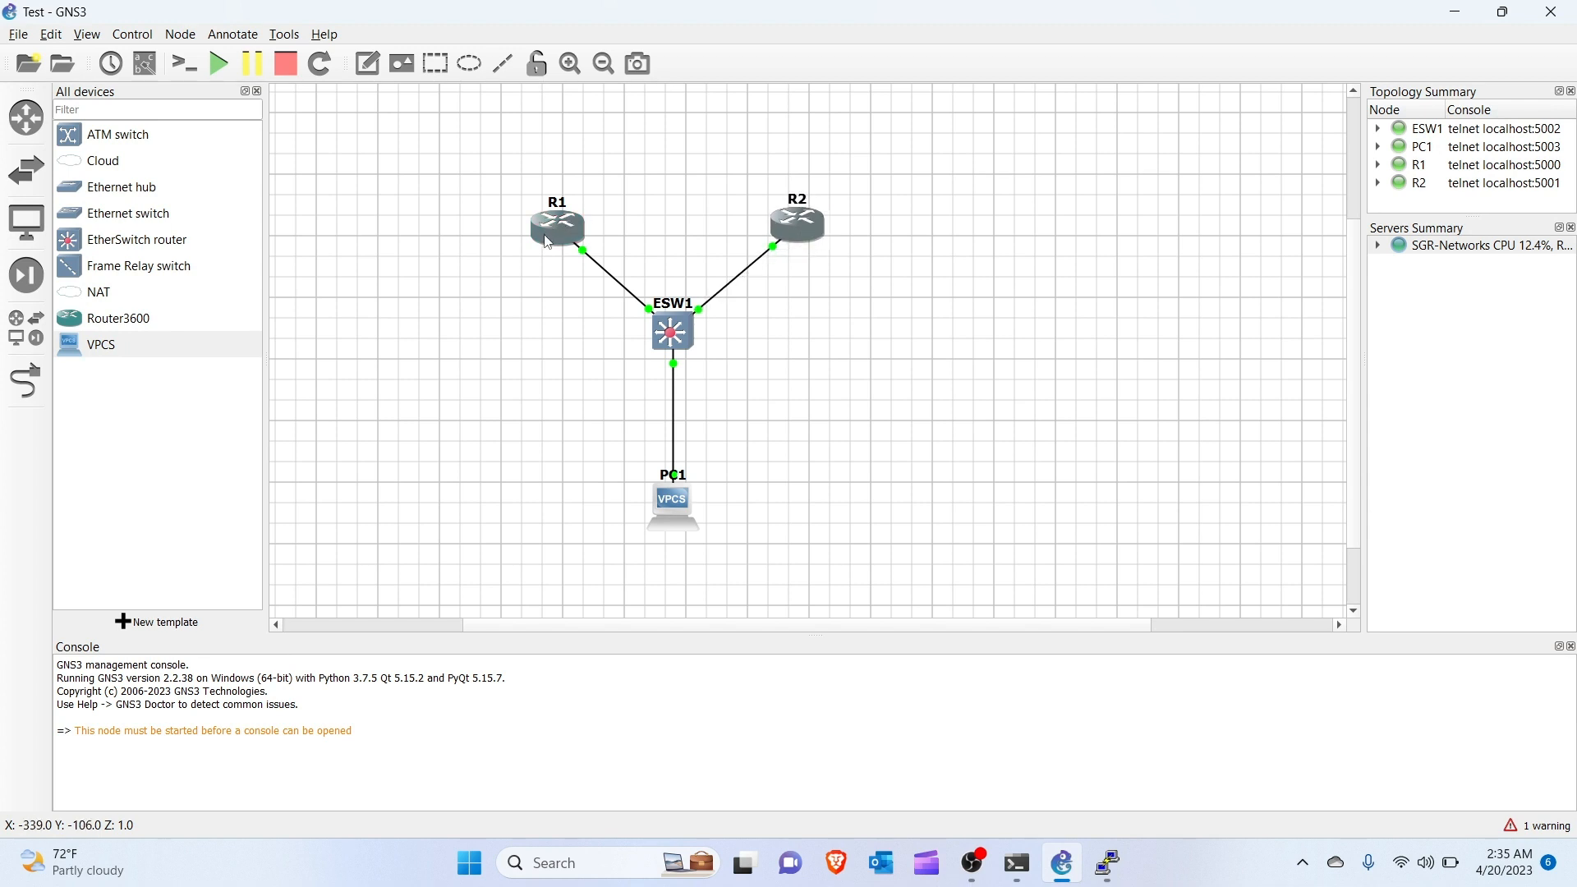
pyautogui.moveTo(548, 242); pyautogui.dragTo(548, 239)
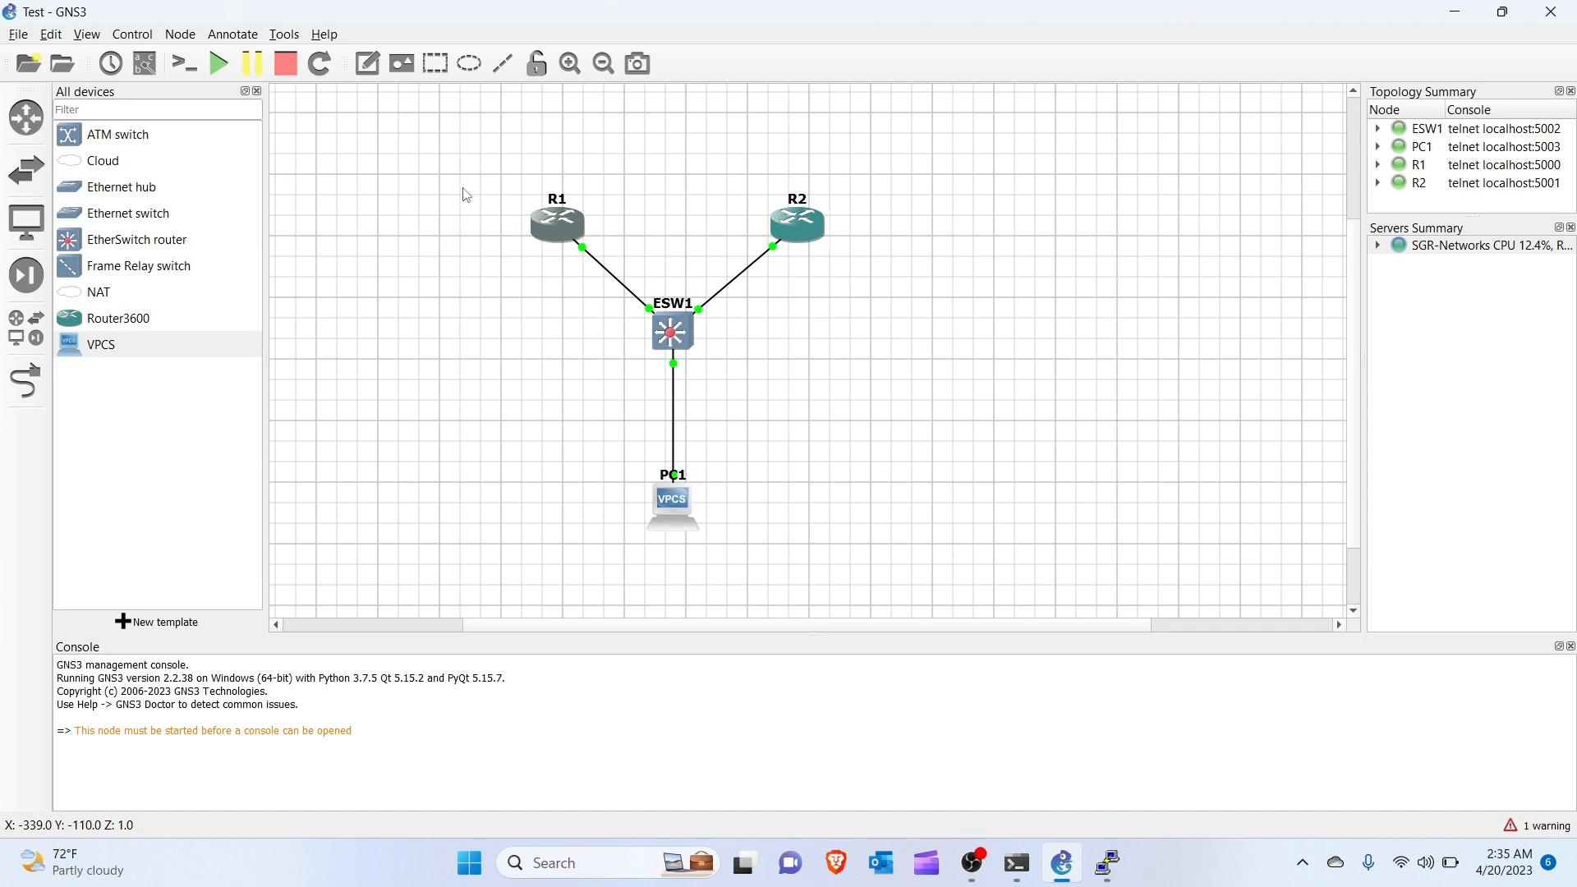